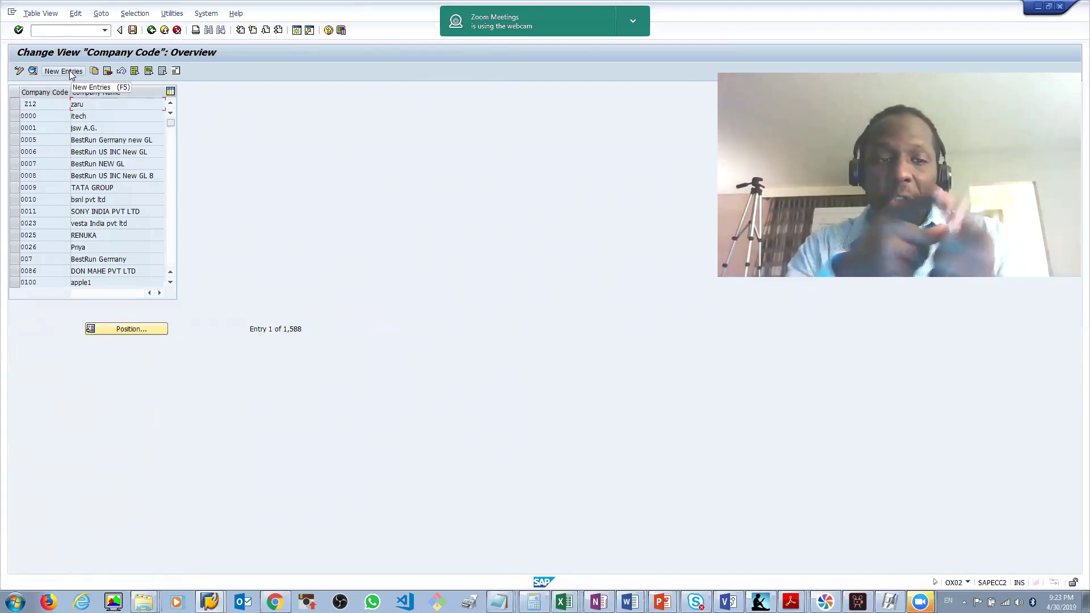
Create a new company code entry with the code AHMI.
{"action": "left_click", "coordinate": [71, 75]}
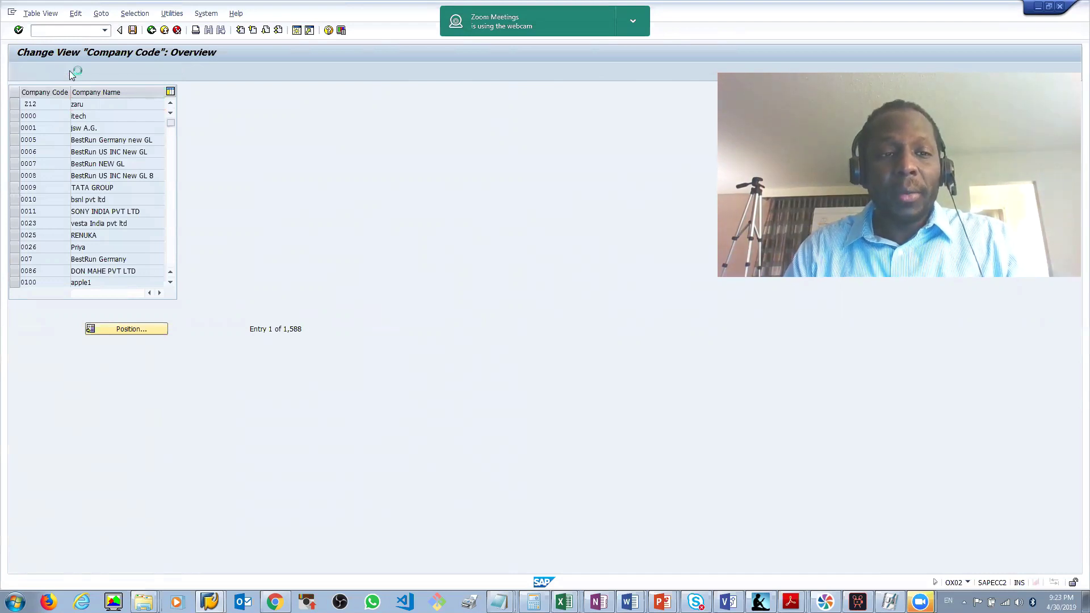
{"action": "type", "text": "AHM1"}
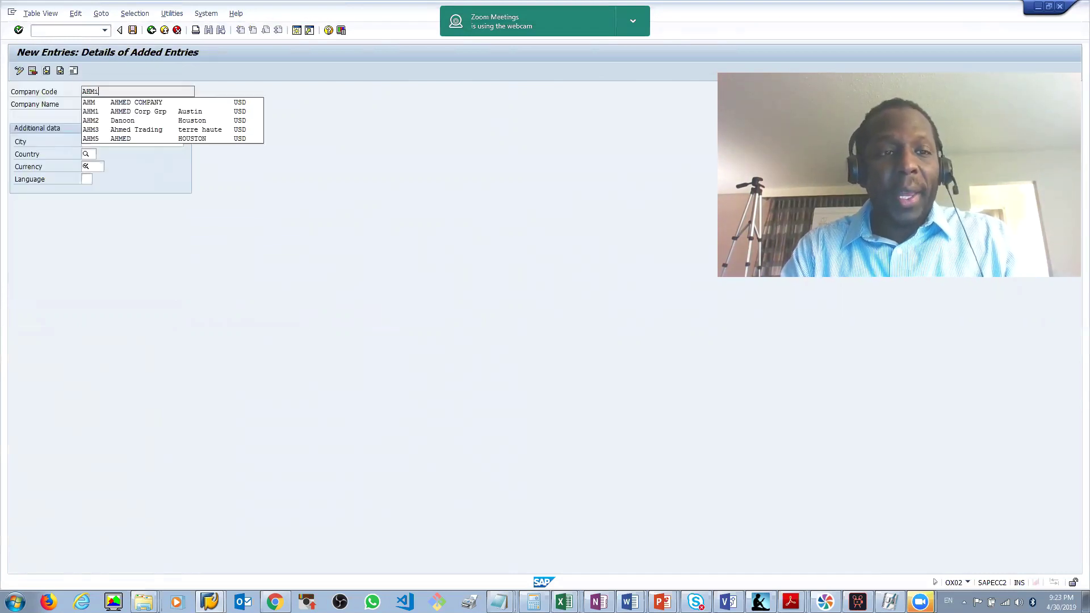
{"action": "type", "text": "i"}
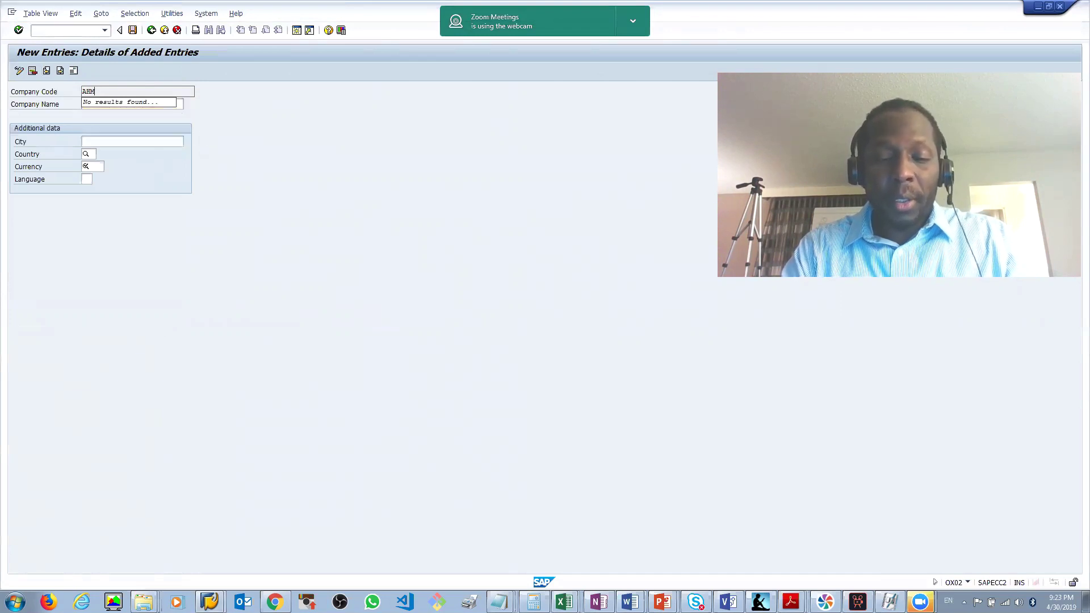
{"action": "key", "text": "BackSpace"}
{"action": "key", "text": "BackSpace"}
{"action": "key", "text": "BackSpace"}
{"action": "key", "text": "BackSpace"}
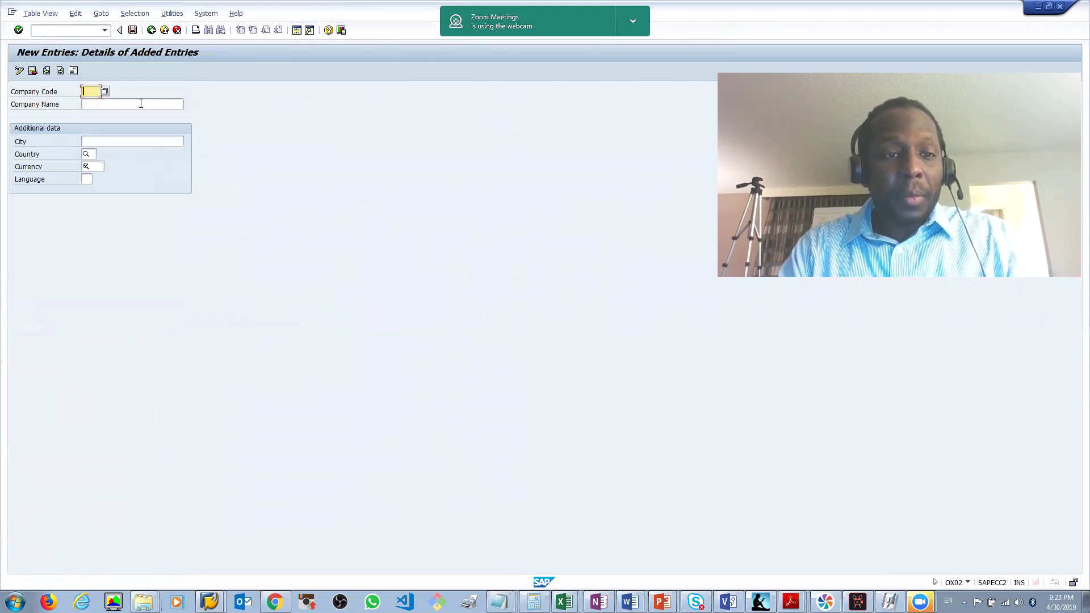
{"action": "type", "text": "AHMI"}
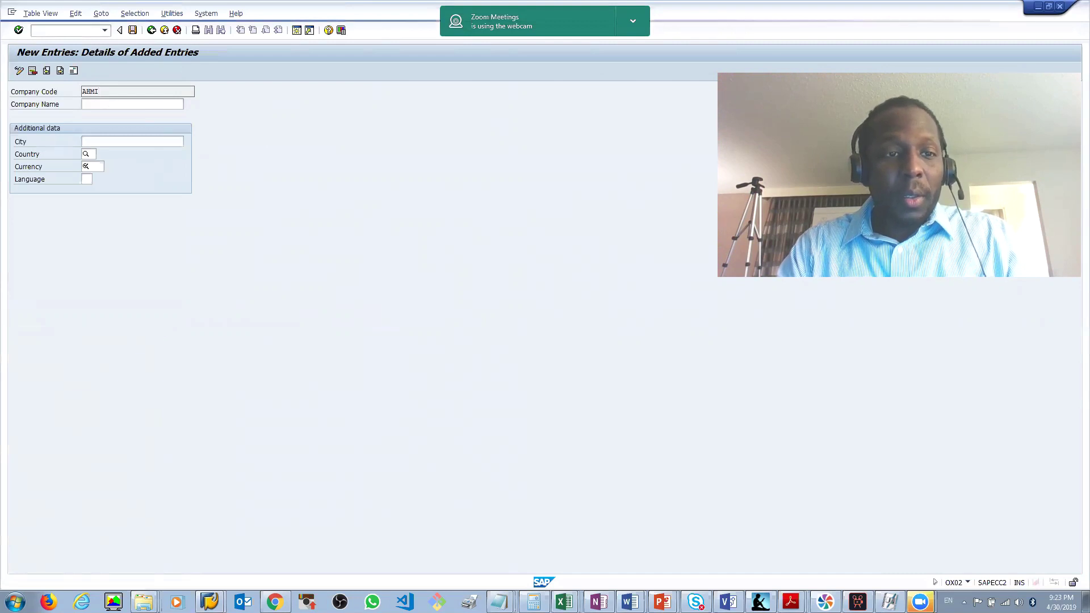
Set the company name of the new entry to Hanckock Limited.
{"action": "left_click", "coordinate": [117, 102]}
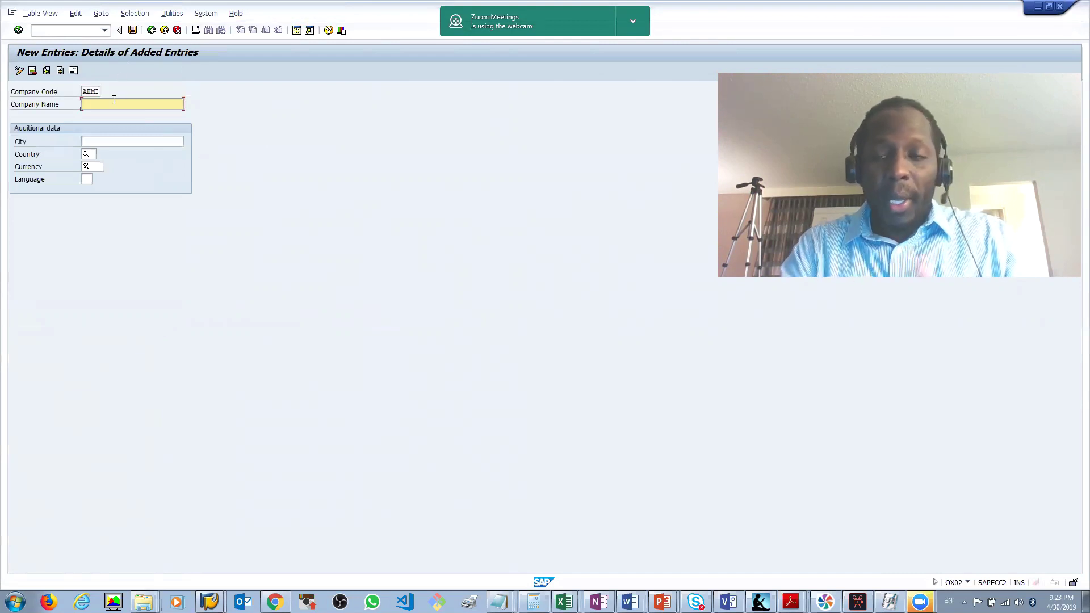
{"action": "type", "text": "H"}
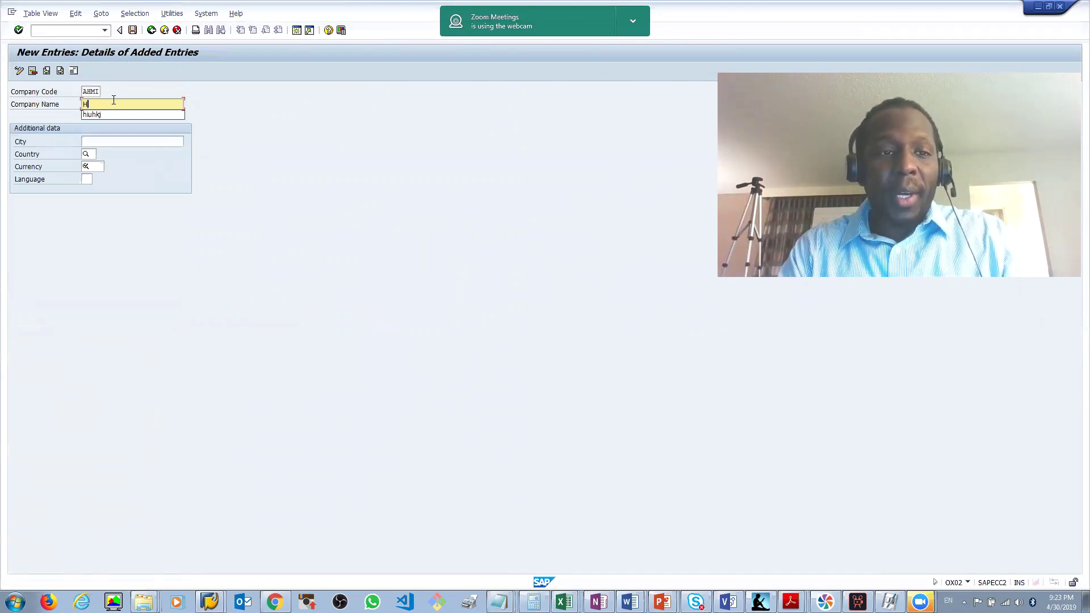
{"action": "key", "text": "BackSpace"}
{"action": "type", "text": "Hanckock"}
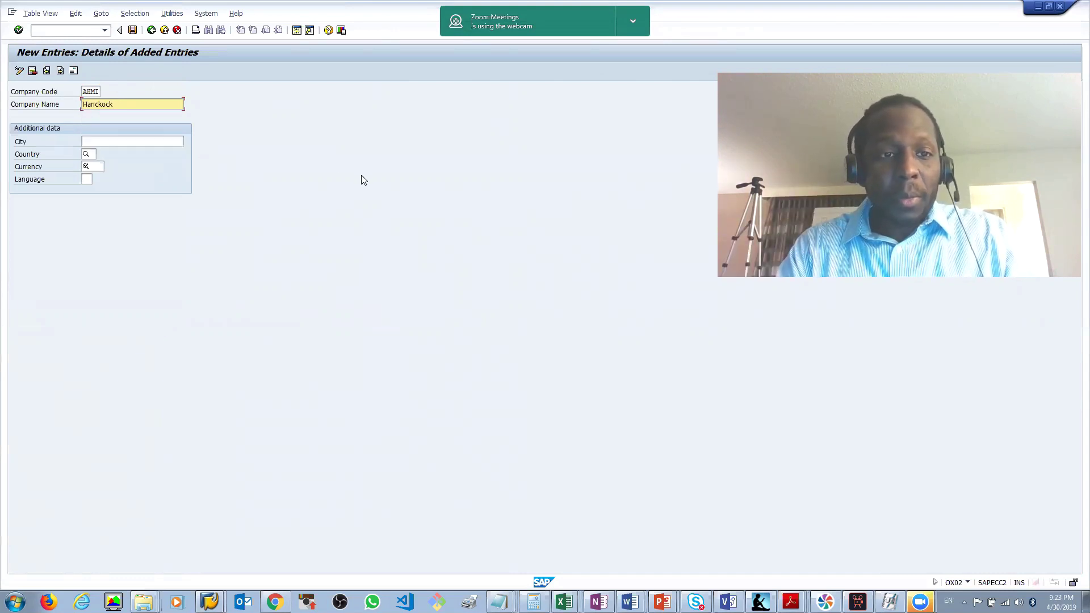
{"action": "type", "text": " Limited"}
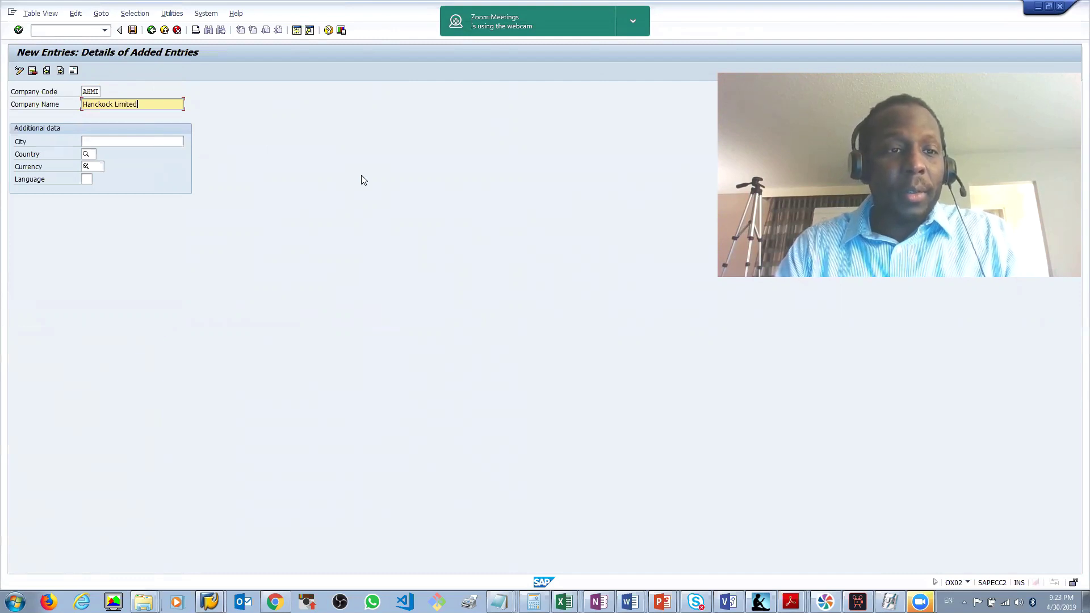
Set the city to Houston and the country to US in the entry's additional data.
{"action": "left_click", "coordinate": [142, 141]}
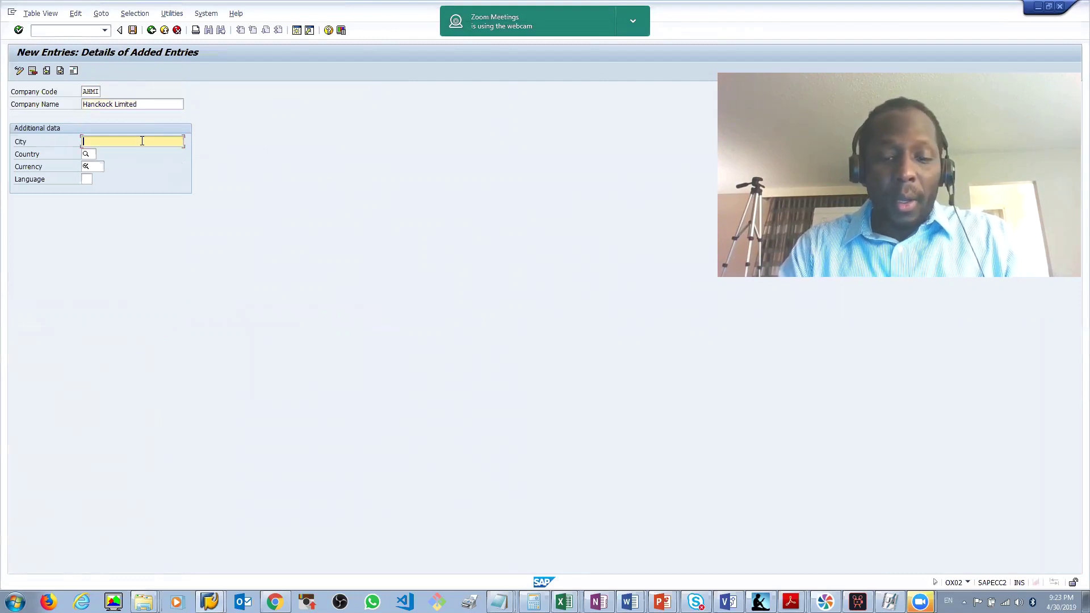
{"action": "type", "text": "Houston"}
{"action": "key", "text": "Tab"}
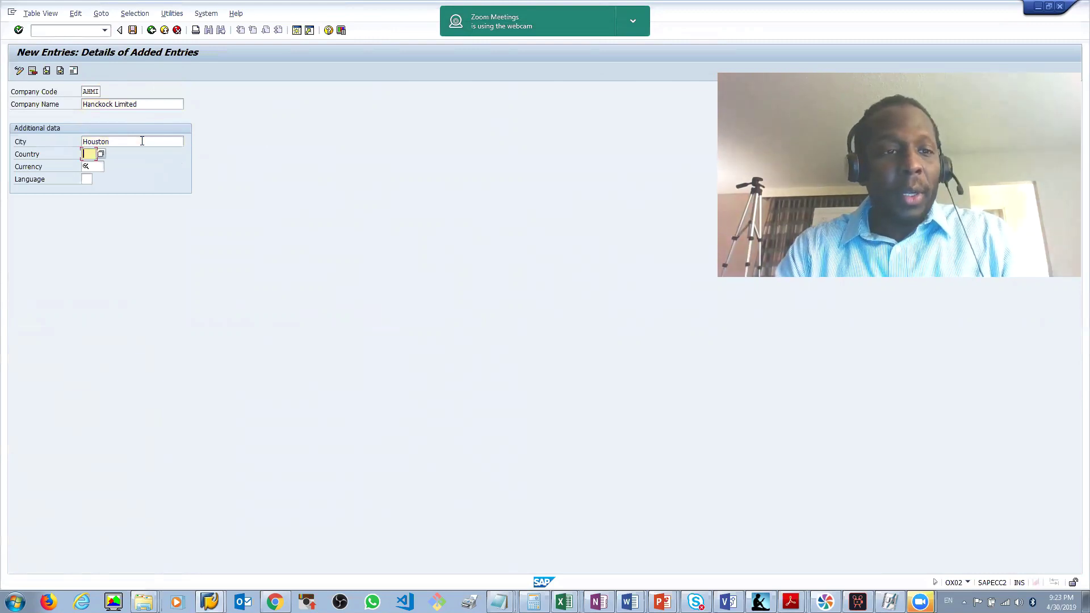
{"action": "type", "text": "USA"}
{"action": "key", "text": "BackSpace"}
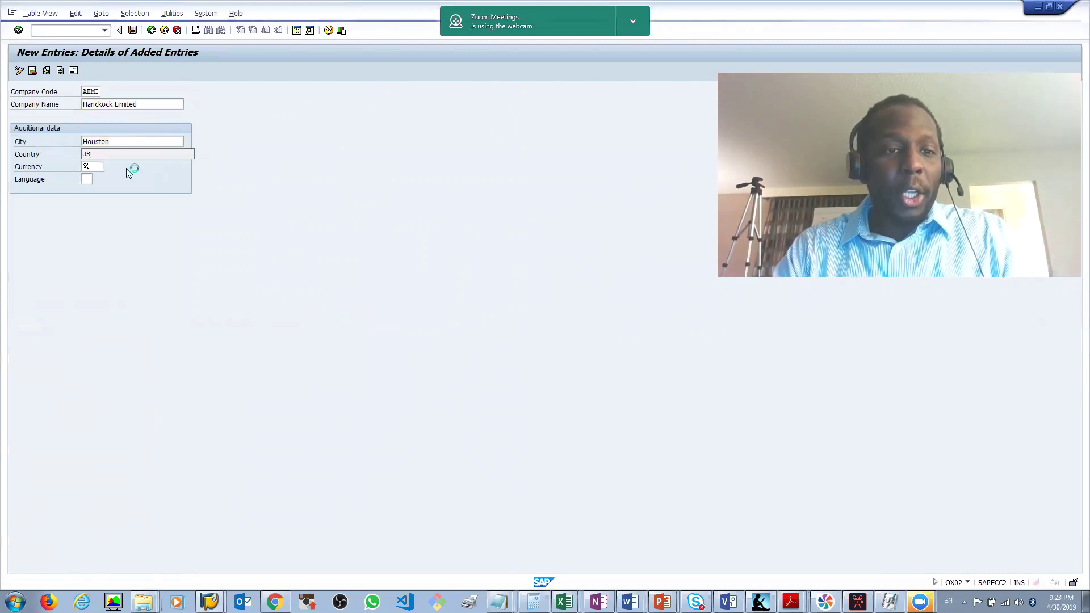
Set the currency to USD in the additional data, leaving the language empty.
{"action": "left_click", "coordinate": [94, 165]}
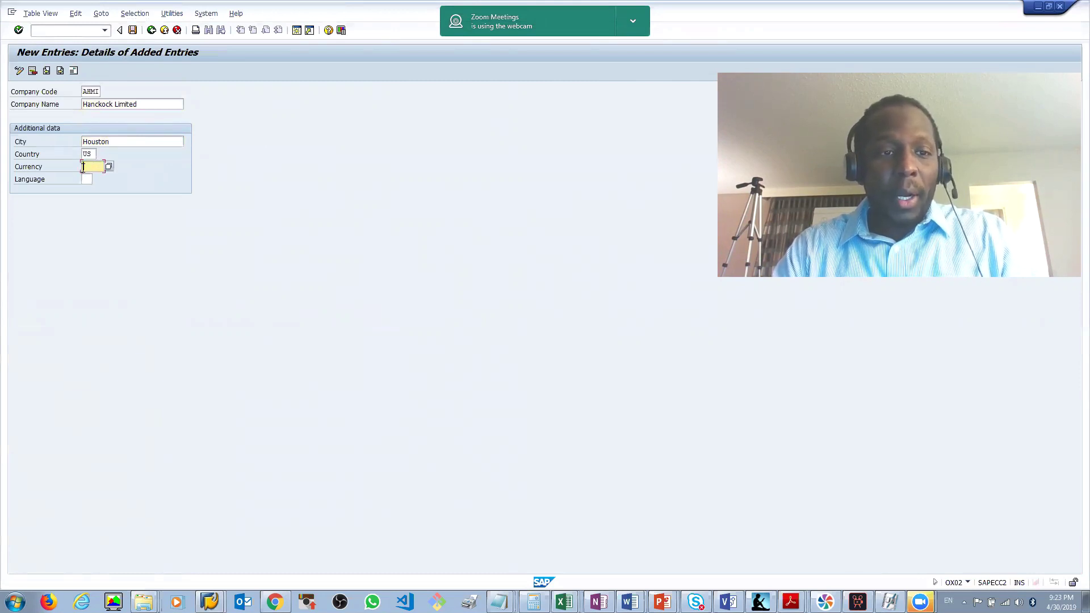
{"action": "type", "text": "USD"}
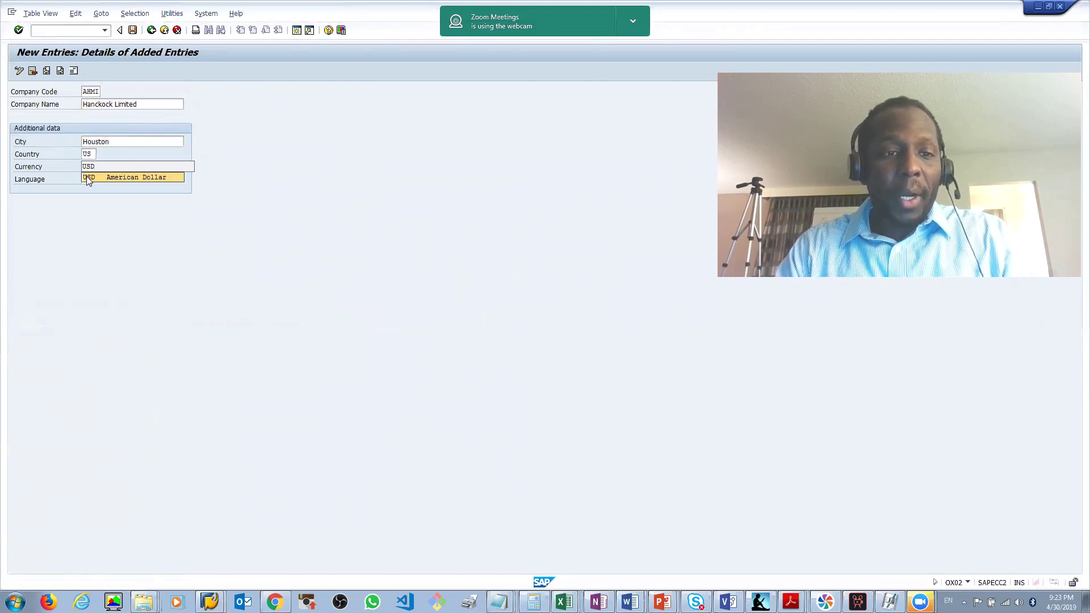
{"action": "left_click", "coordinate": [88, 178]}
{"action": "left_click", "coordinate": [86, 180]}
{"action": "type", "text": "E"}
{"action": "key", "text": "BackSpace"}
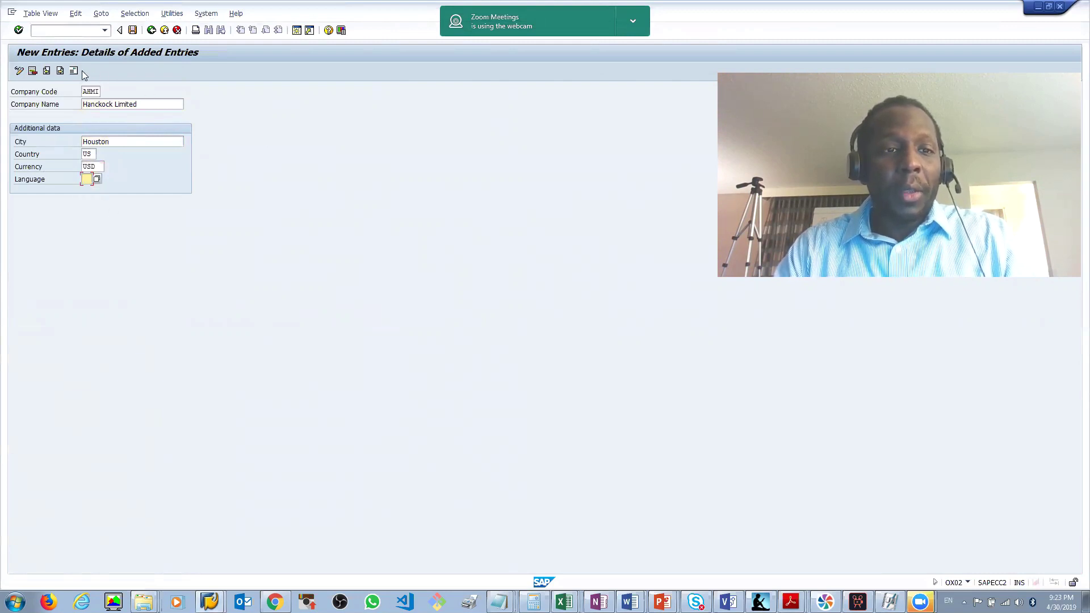
Open the address details of the company code and enter the title Company and the name Hanckock Limited.
{"action": "left_click", "coordinate": [74, 70]}
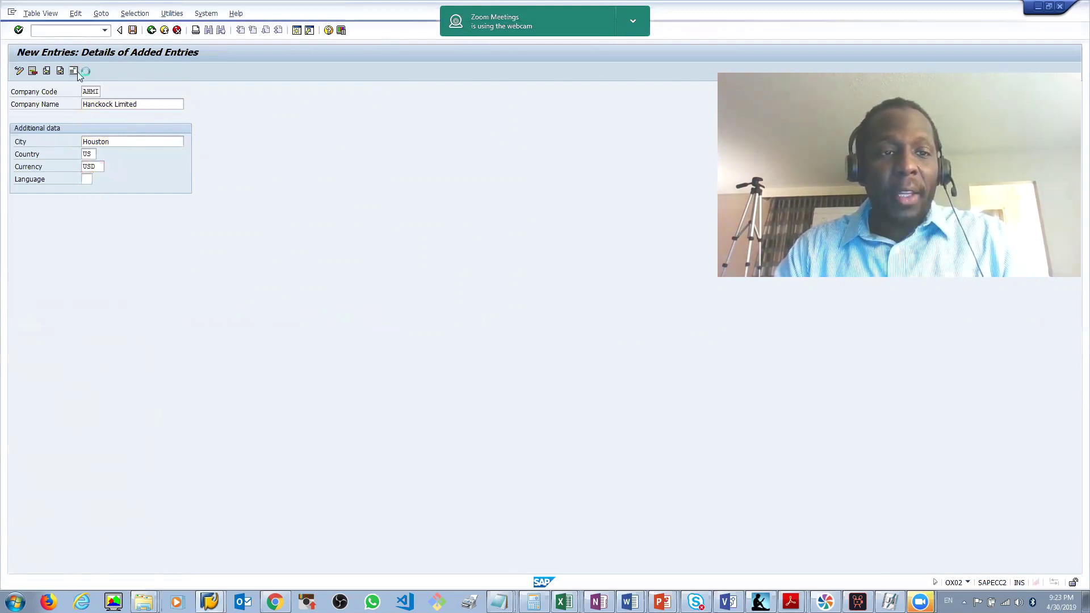
{"action": "key", "text": "Down"}
{"action": "left_click", "coordinate": [228, 147]}
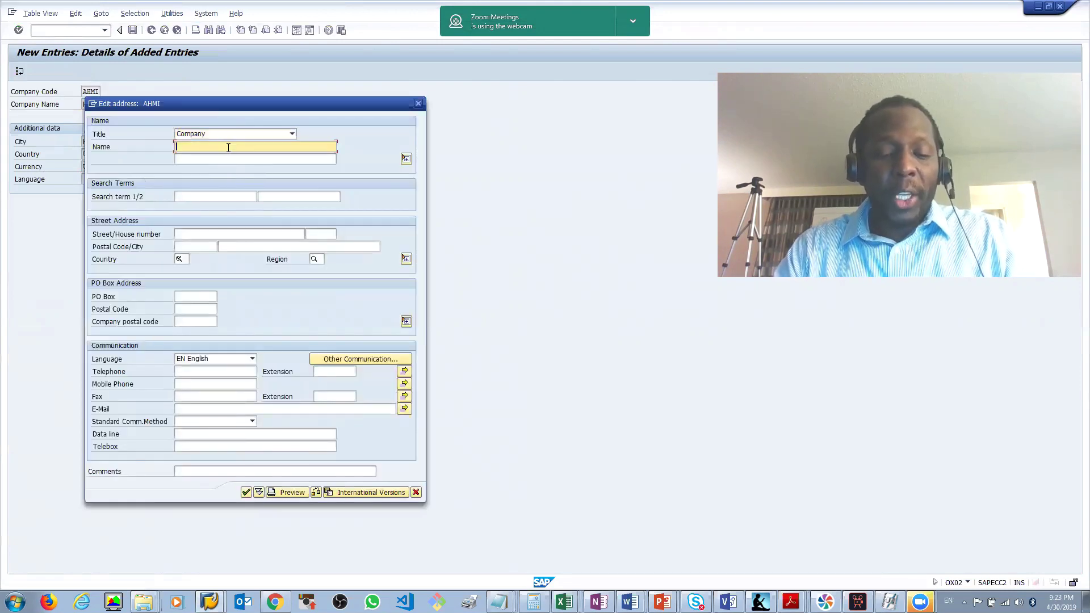
{"action": "type", "text": "Han"}
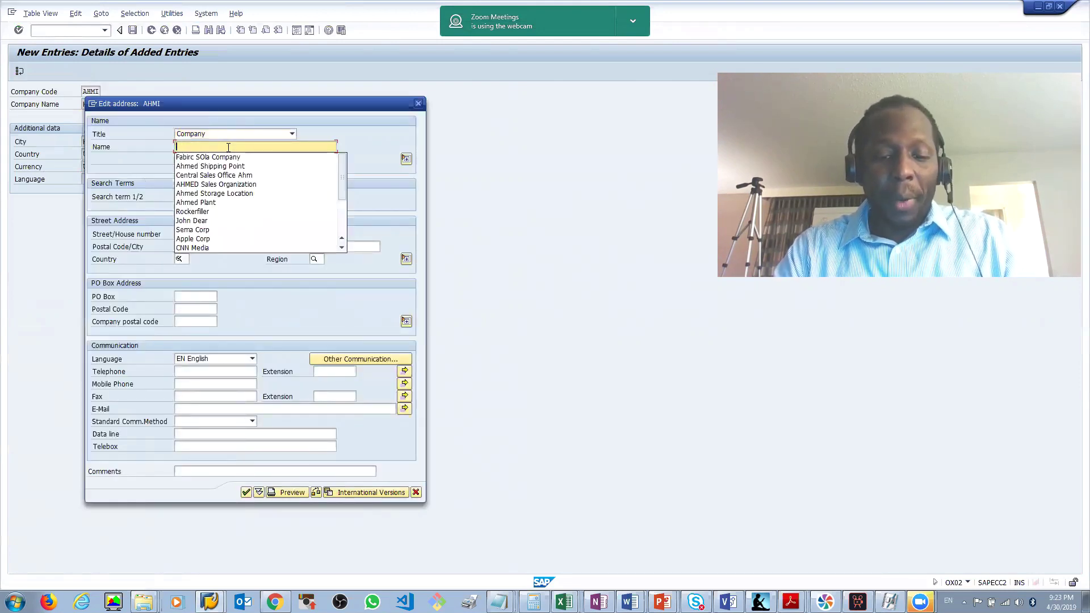
{"action": "type", "text": "ckock "}
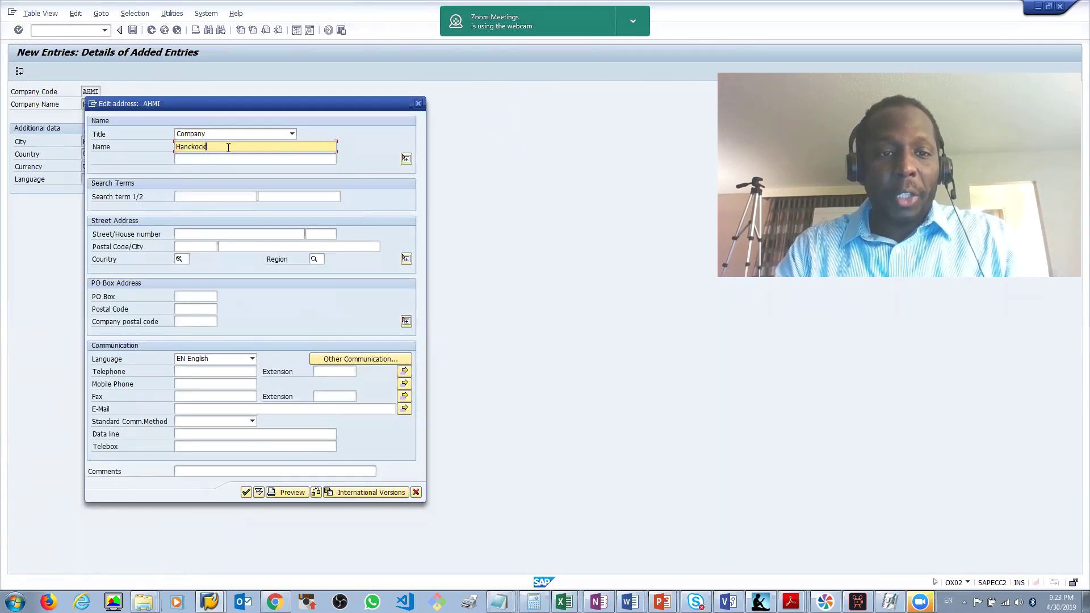
{"action": "type", "text": "Limited"}
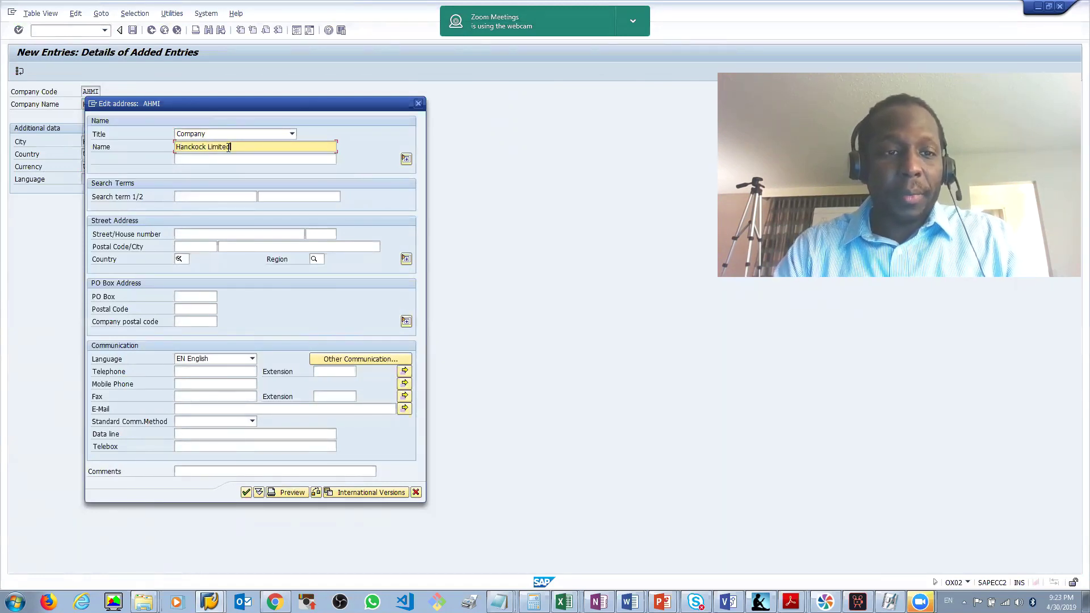
{"action": "key", "text": "Tab"}
{"action": "key", "text": "Tab"}
{"action": "key", "text": "Tab"}
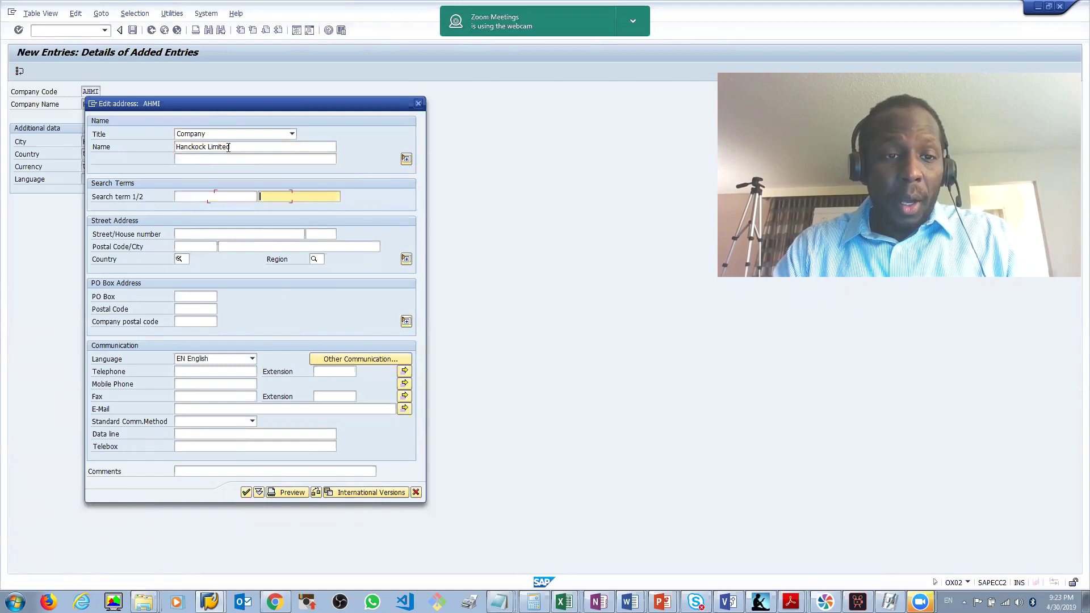
Enter the company's street name and house number in the street address.
{"action": "left_click", "coordinate": [205, 234]}
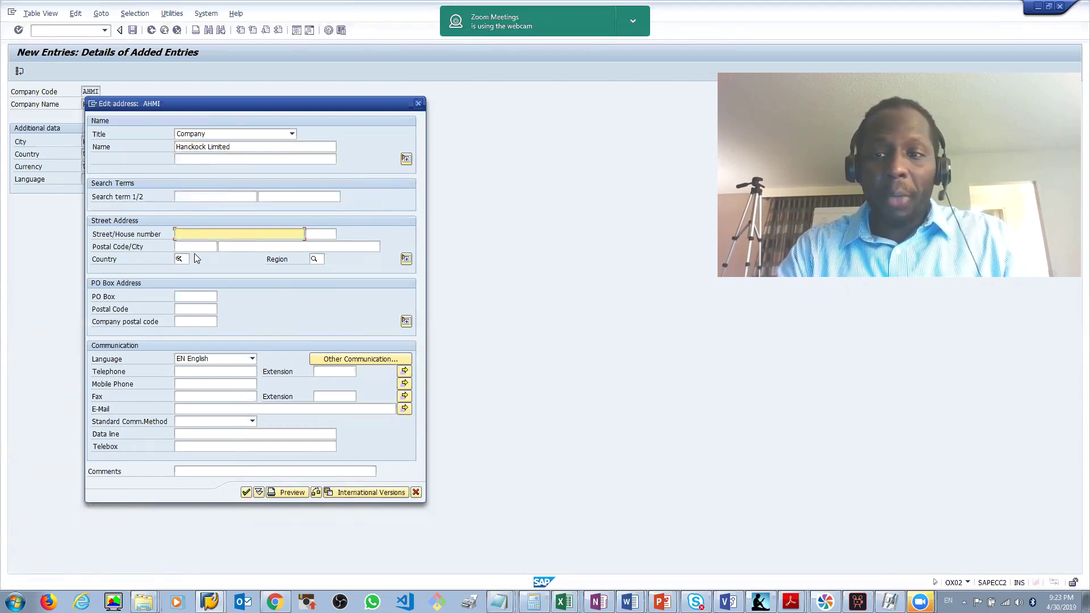
{"action": "type", "text": "2397"}
{"action": "key", "text": "Tab"}
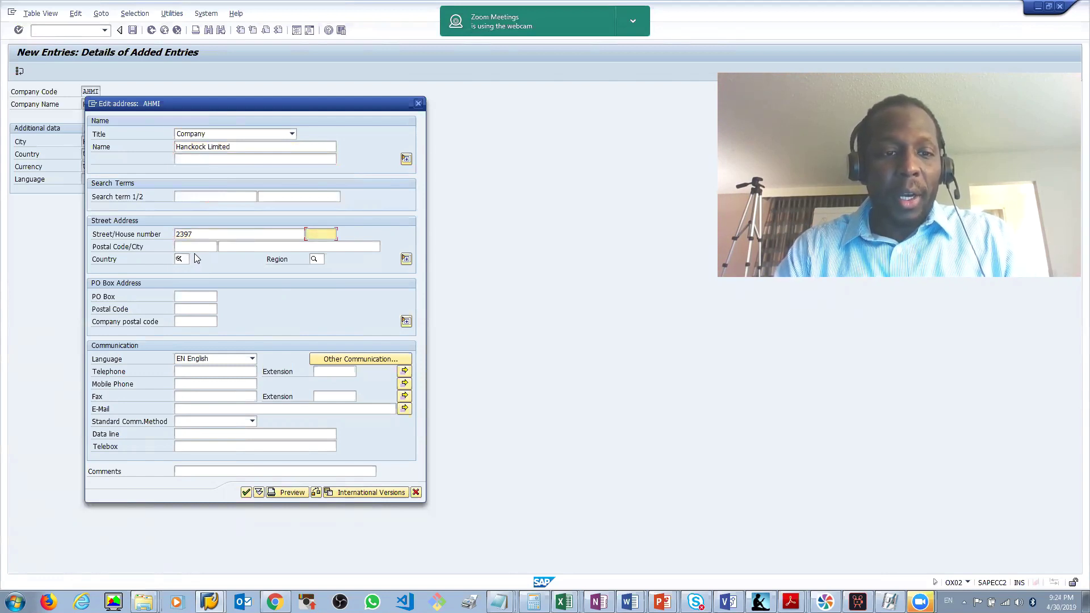
{"action": "type", "text": "8923"}
{"action": "key", "text": "shift+Tab"}
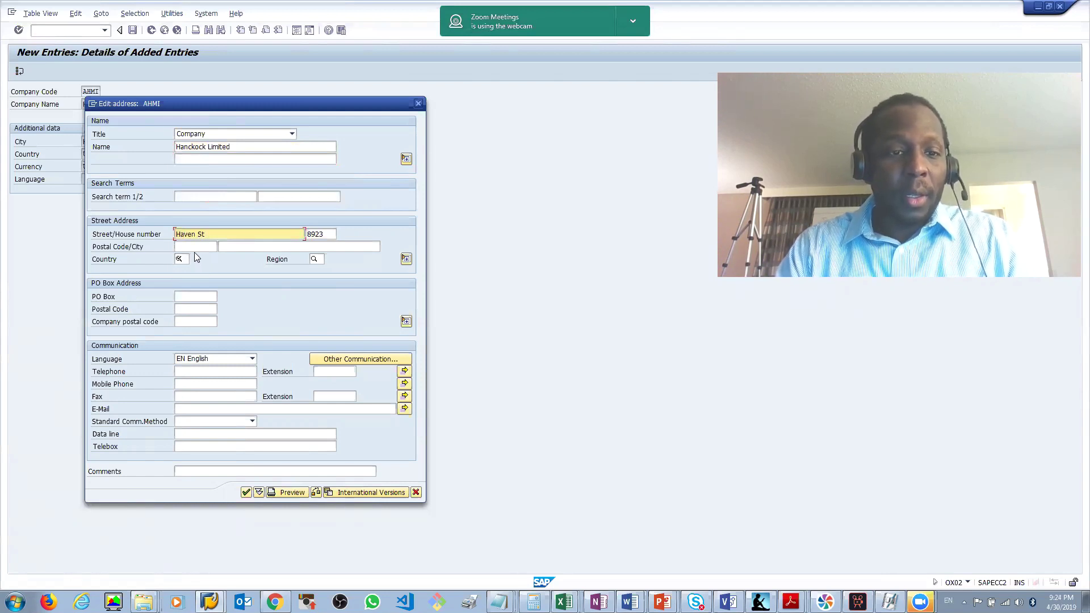
Complete the street address with the postal code, city Houston, country US and region TX, and accept it.
{"action": "left_click", "coordinate": [193, 247]}
{"action": "type", "text": "77077"}
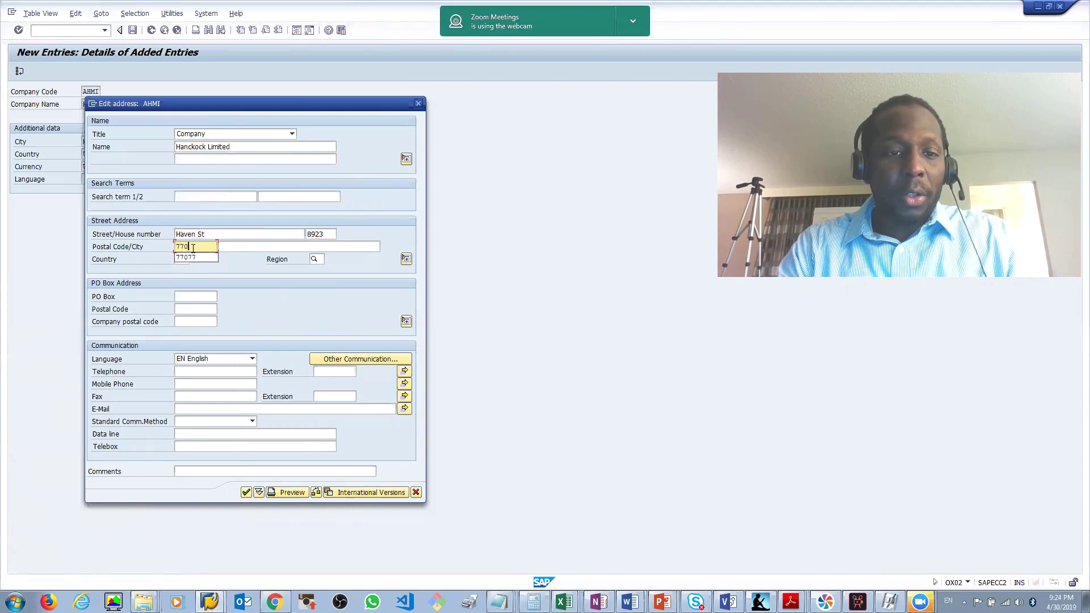
{"action": "key", "text": "Tab"}
{"action": "type", "text": "Houston"}
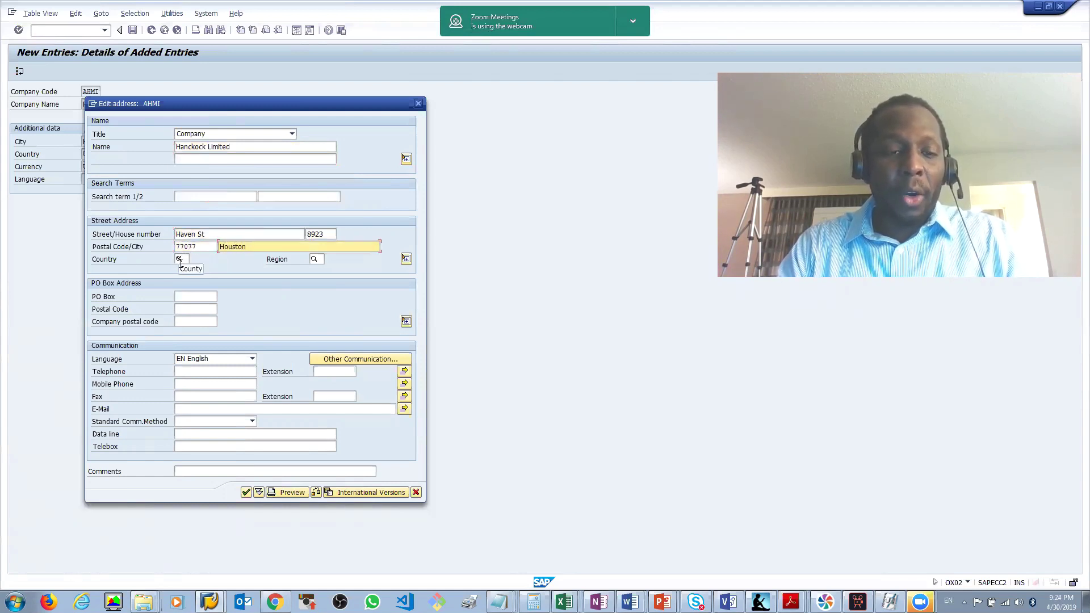
{"action": "left_click", "coordinate": [183, 260]}
{"action": "type", "text": "US"}
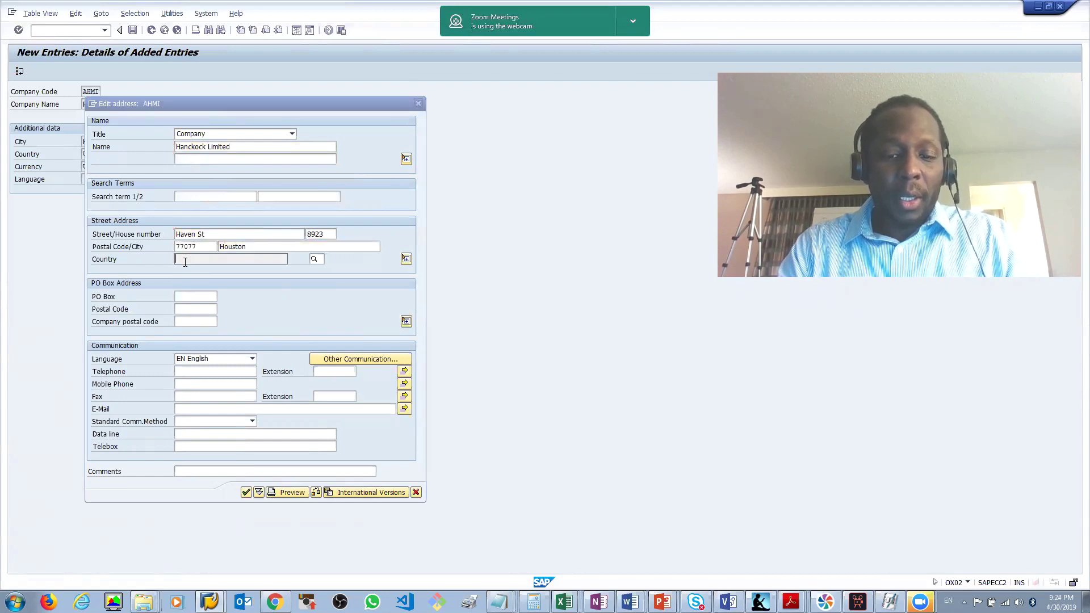
{"action": "left_click", "coordinate": [325, 260]}
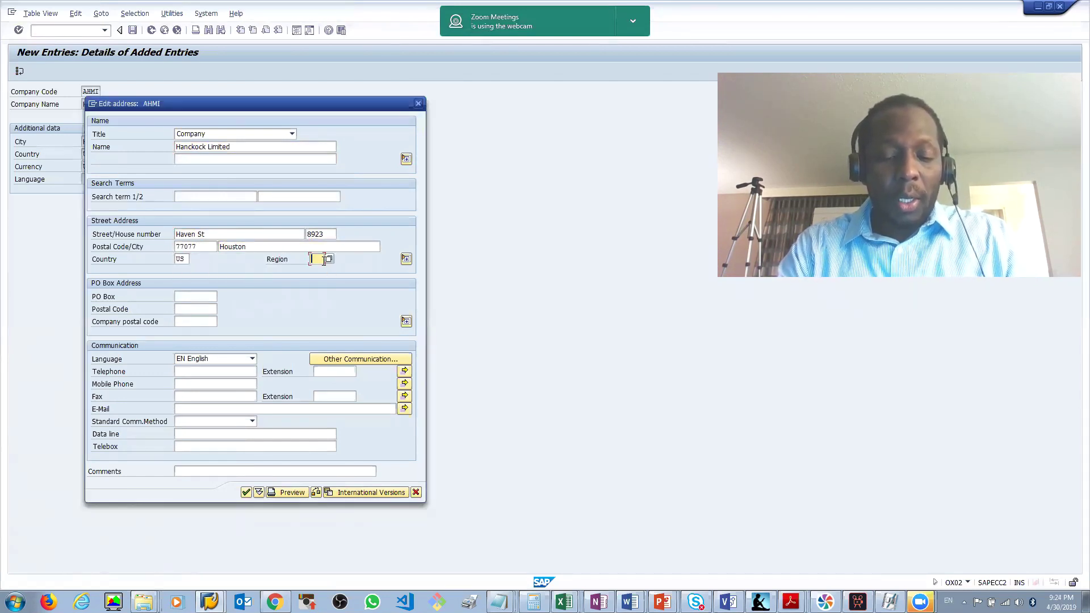
{"action": "type", "text": "TX"}
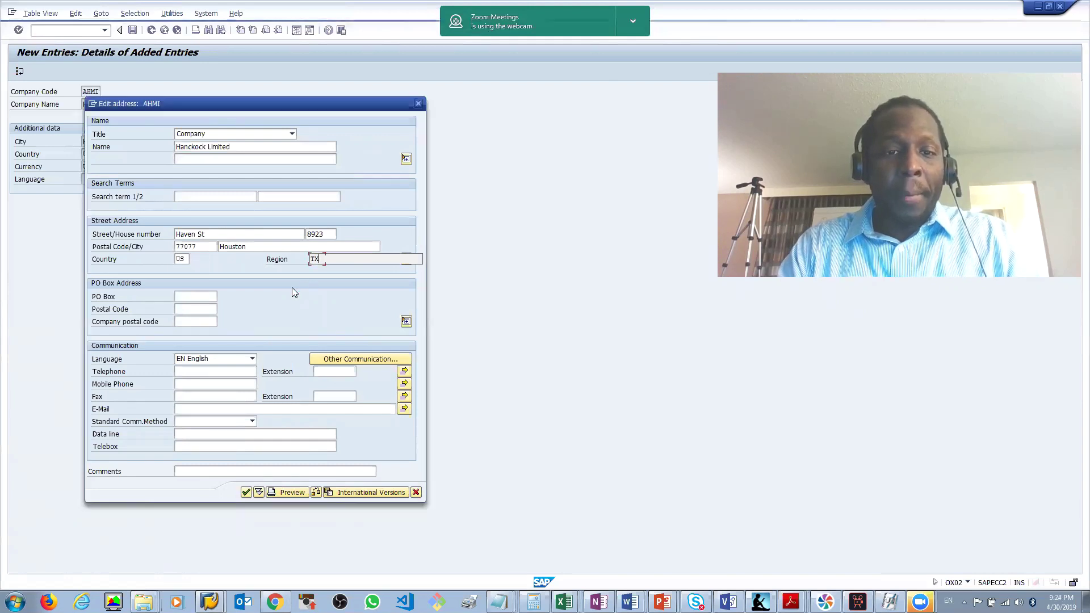
{"action": "left_click", "coordinate": [246, 493]}
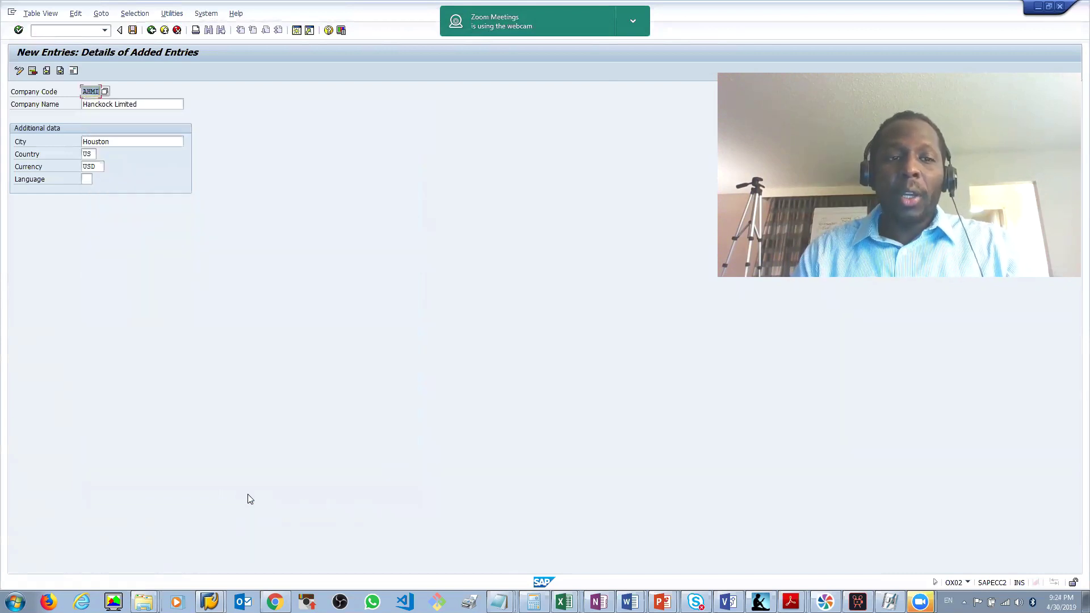
Save the new company code entry, accepting the address details and the proposed customizing request.
{"action": "left_click", "coordinate": [133, 30]}
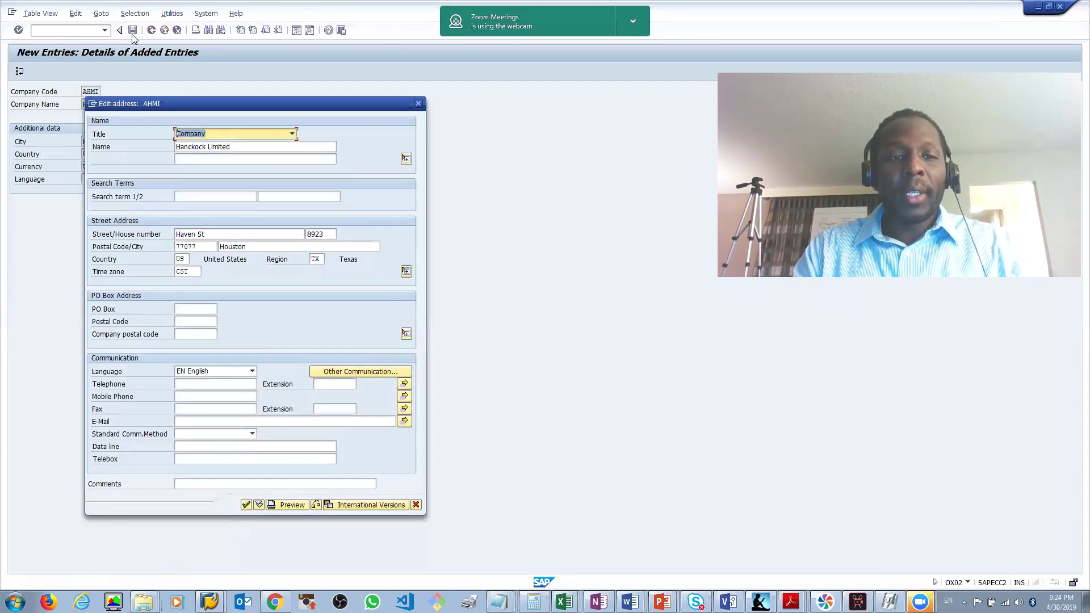
{"action": "left_click", "coordinate": [246, 504]}
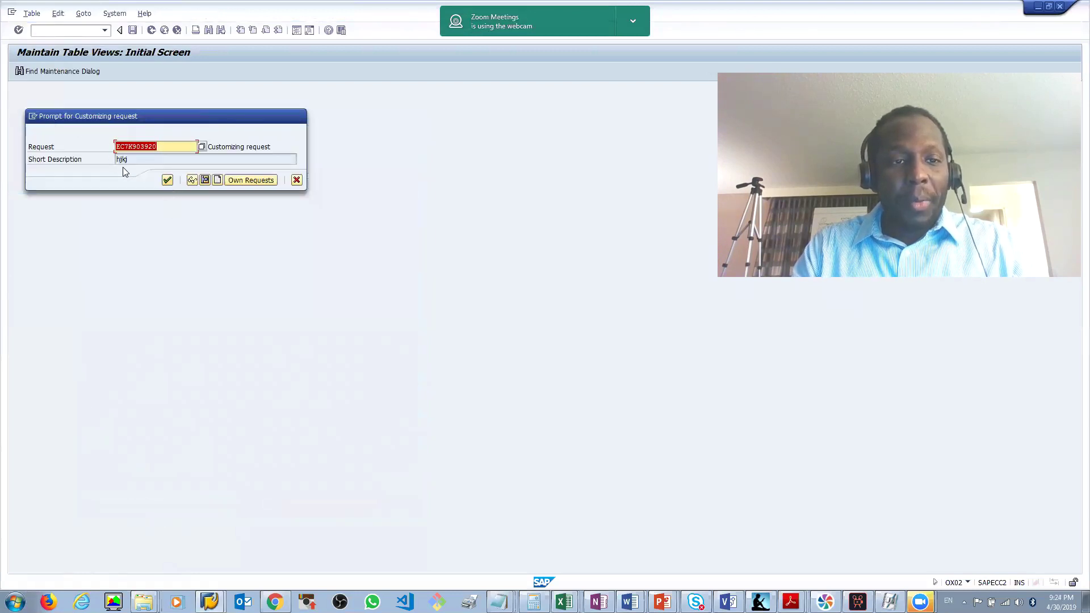
{"action": "left_click", "coordinate": [167, 180]}
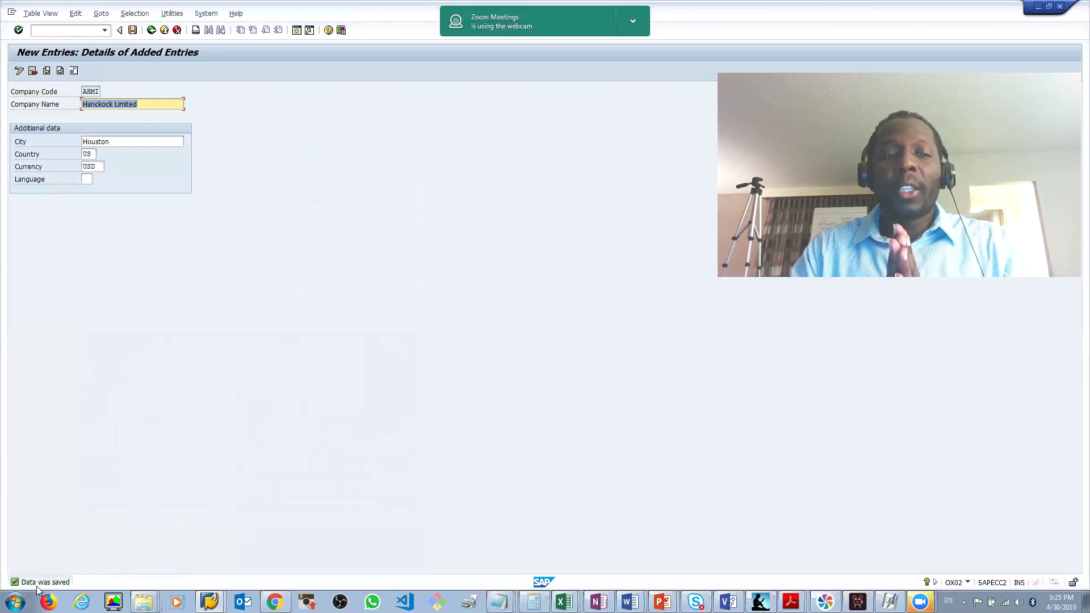
Switch to the PowerPoint presentation and review the Company Code value in the Principle and Value table.
{"action": "key", "text": "alt+Tab"}
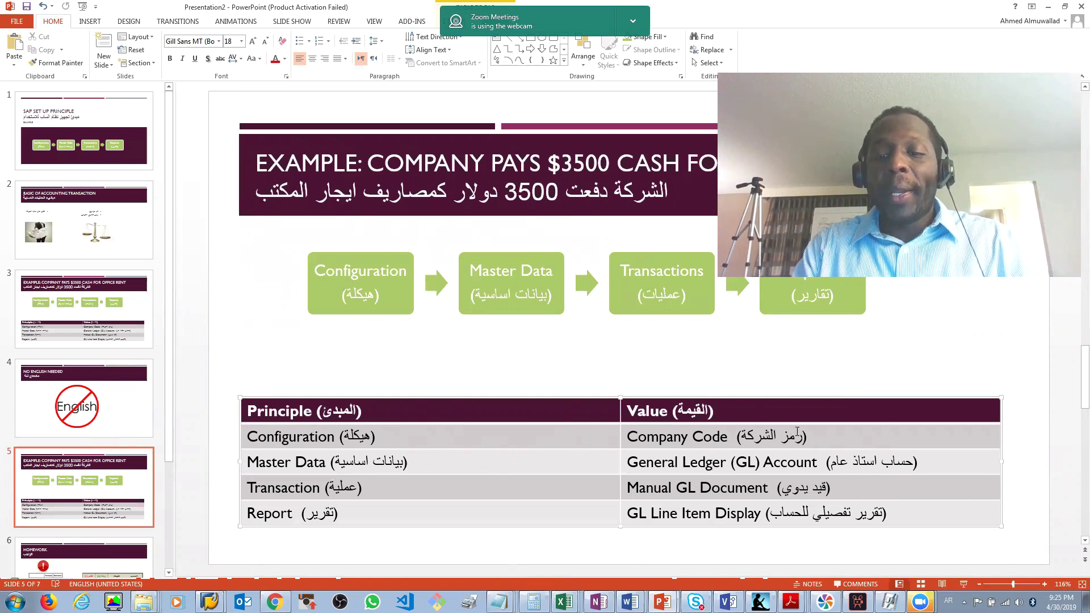
{"action": "double_click", "coordinate": [745, 437]}
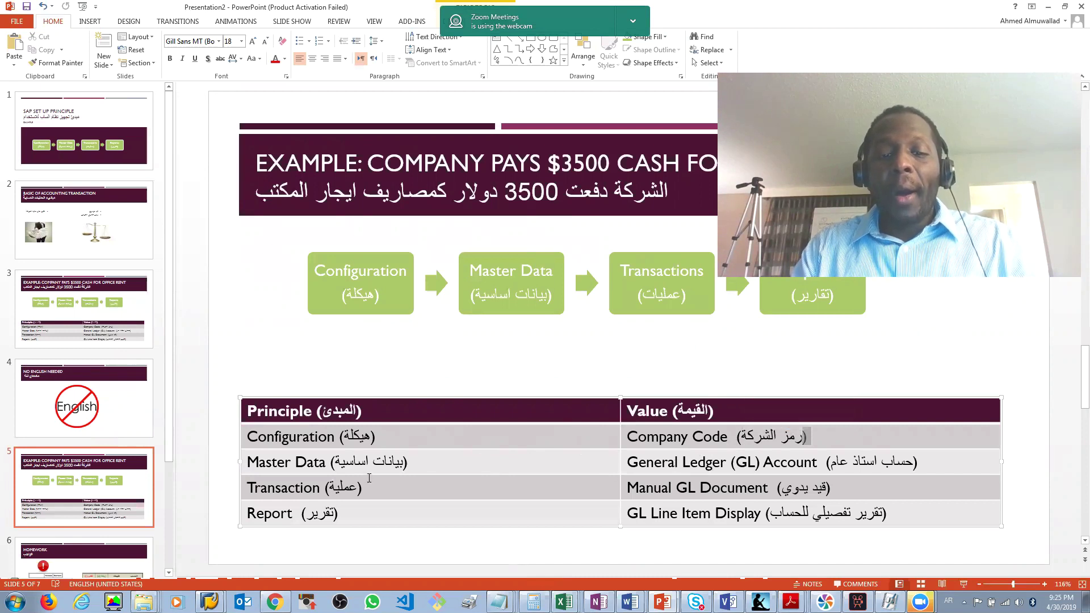
Review the Master Data row and its General Ledger (GL) Account value in the Principle and Value table.
{"action": "left_click_drag", "start_coordinate": [345, 468], "coordinate": [378, 469]}
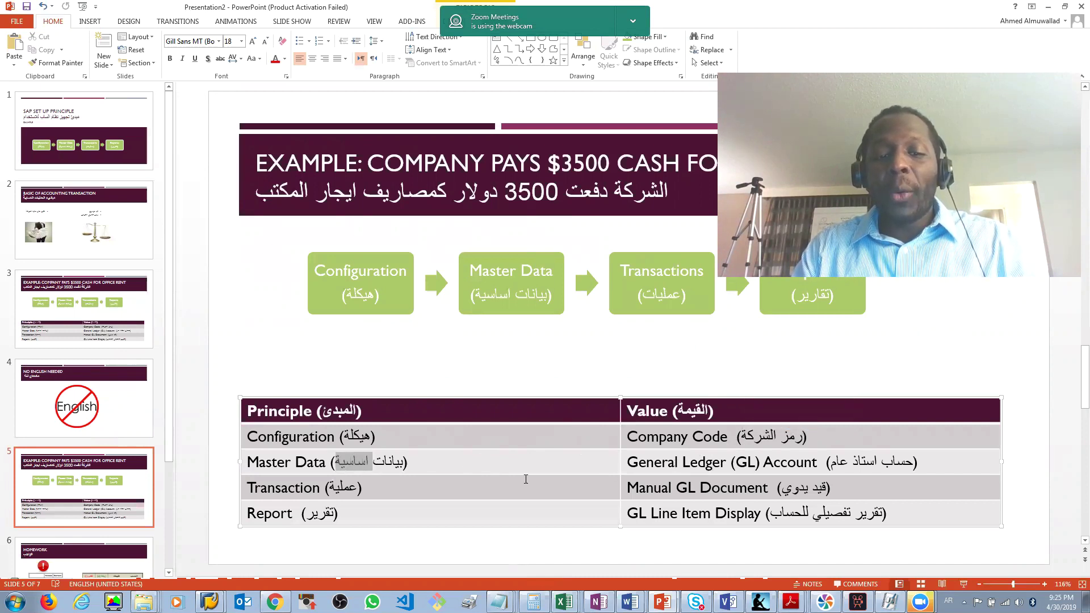
{"action": "left_click_drag", "start_coordinate": [638, 464], "coordinate": [749, 464]}
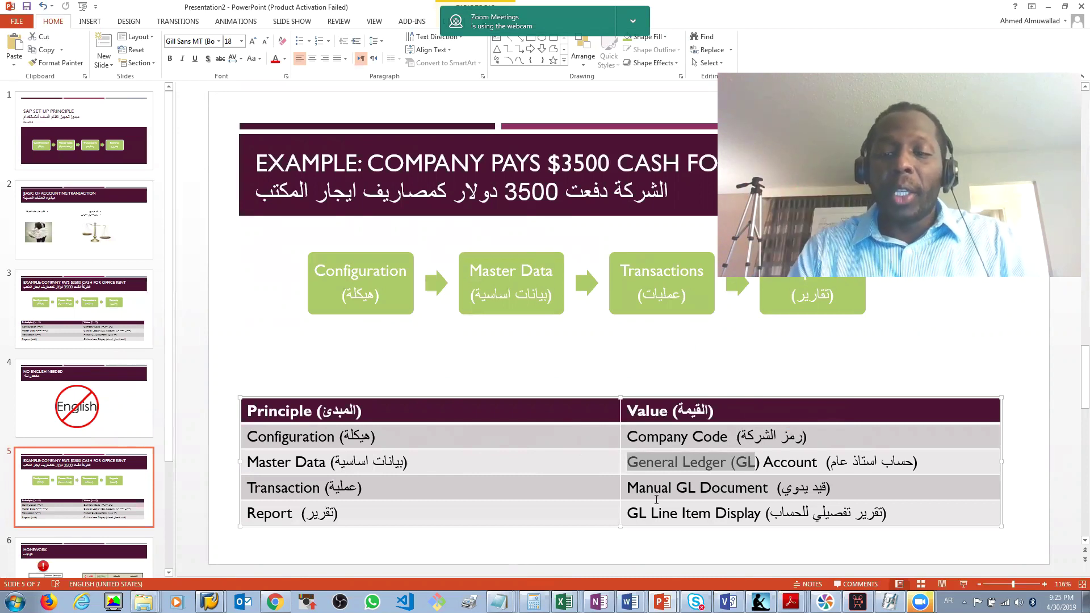
{"action": "left_click", "coordinate": [651, 464]}
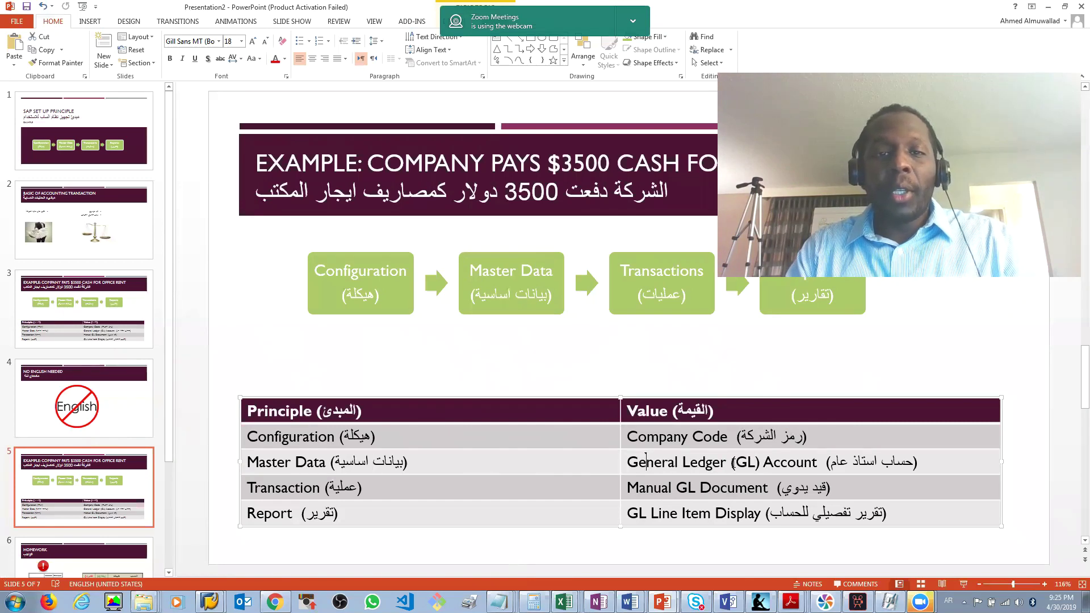
Switch back to SAP and open the central G/L account maintenance transaction with /nfs00.
{"action": "key", "text": "alt+Tab"}
{"action": "left_click", "coordinate": [58, 29]}
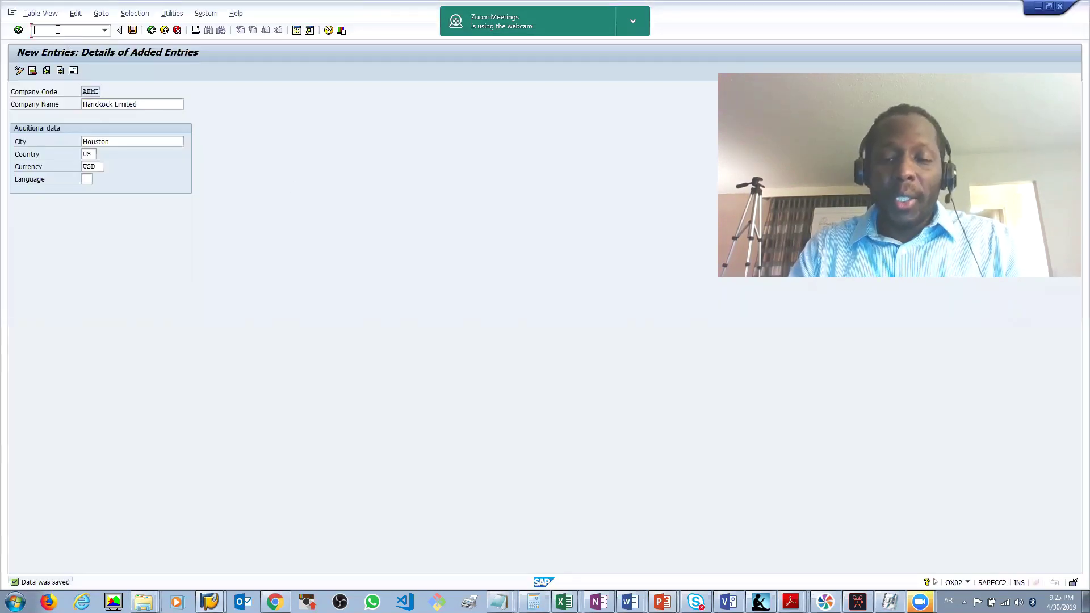
{"action": "type", "text": "/n"}
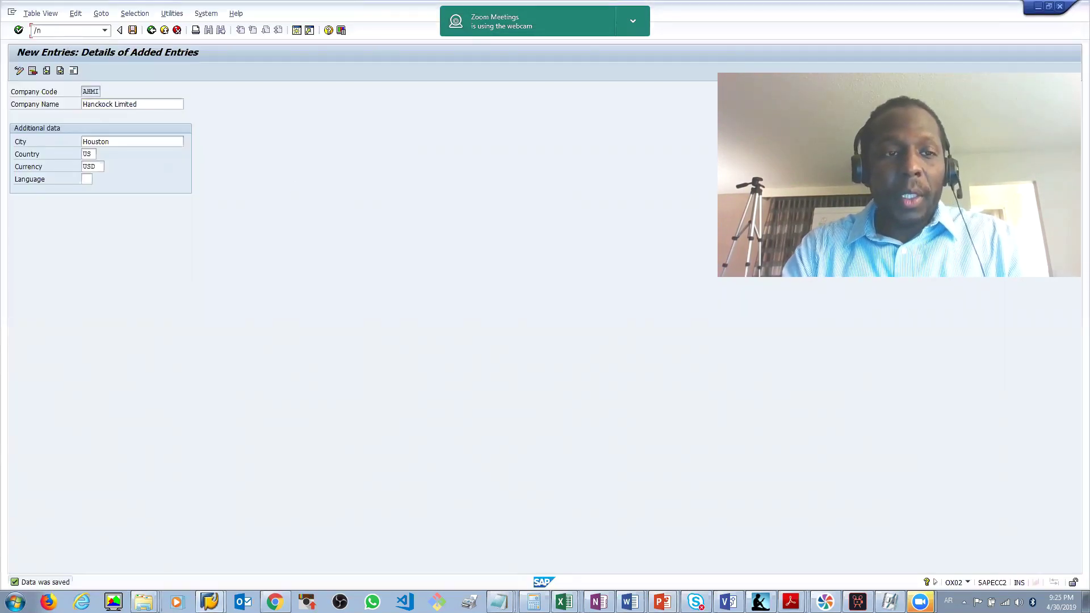
{"action": "type", "text": "fs00"}
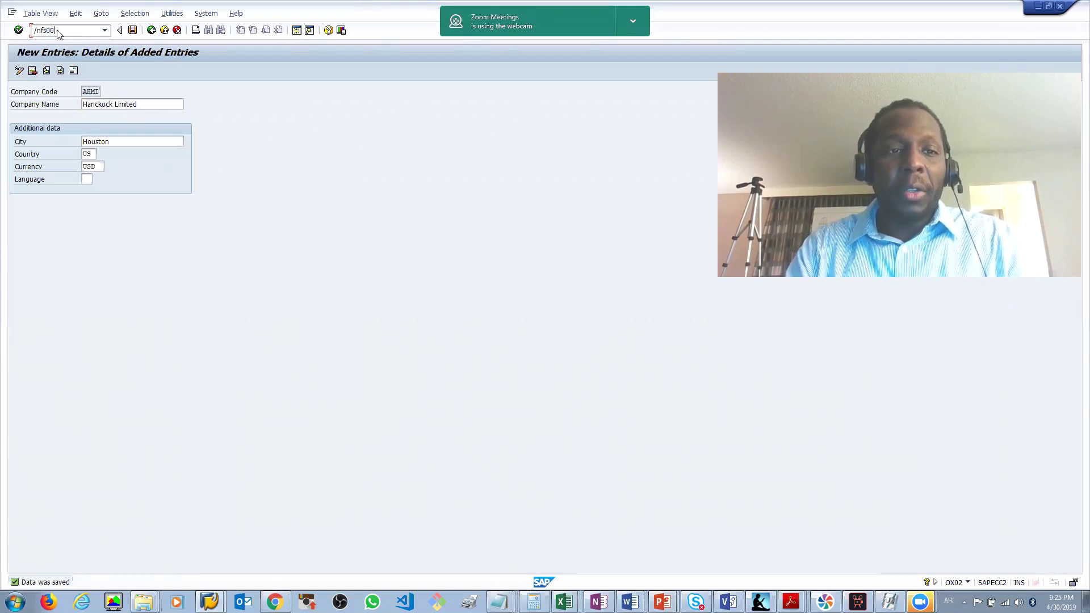
{"action": "key", "text": "Return"}
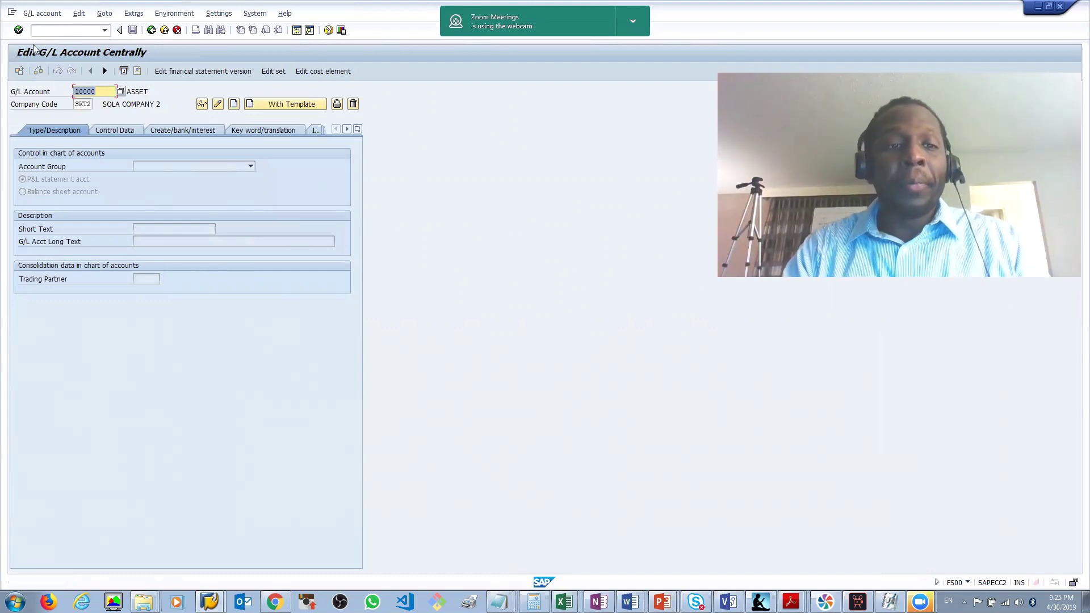
Start creating G/L account 1250 for company code AHM1, replacing the prefilled account and company code.
{"action": "double_click", "coordinate": [82, 104]}
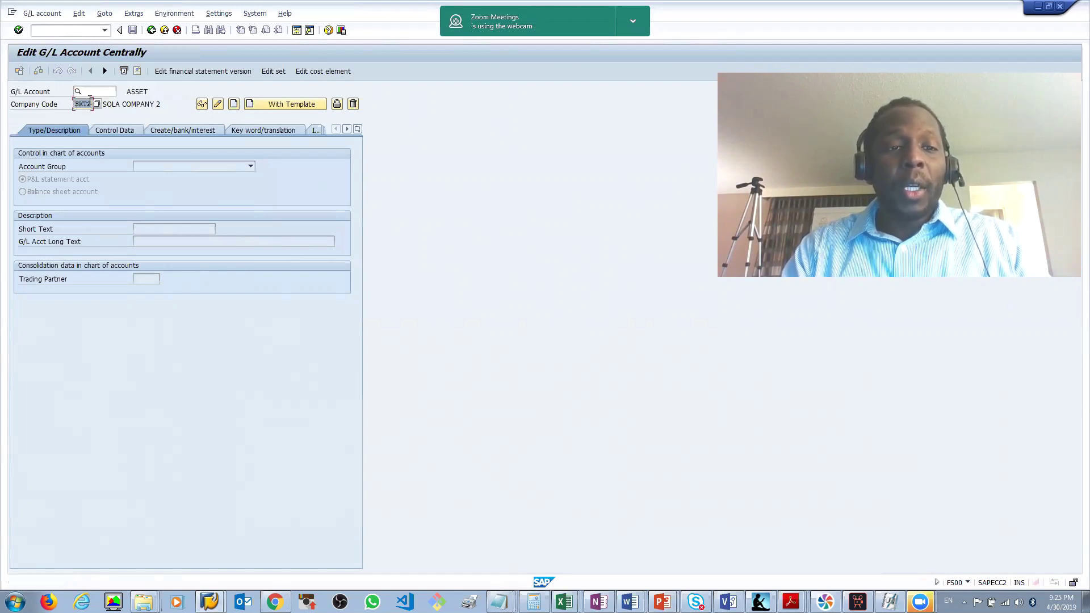
{"action": "key", "text": "BackSpace"}
{"action": "key", "text": "Return"}
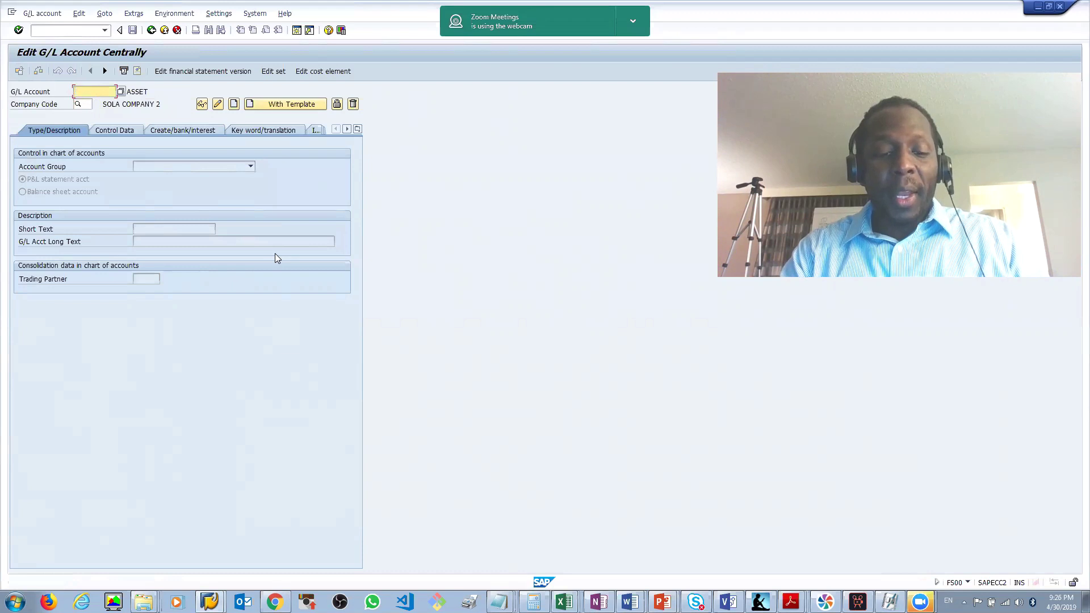
{"action": "type", "text": "1250"}
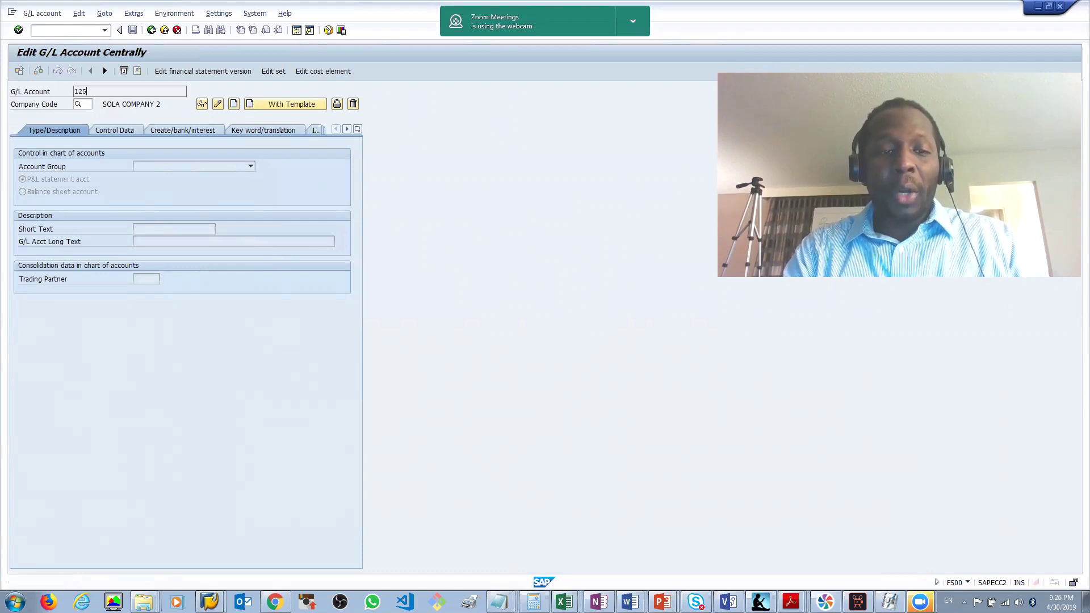
{"action": "left_click", "coordinate": [81, 104]}
{"action": "key", "text": "Return"}
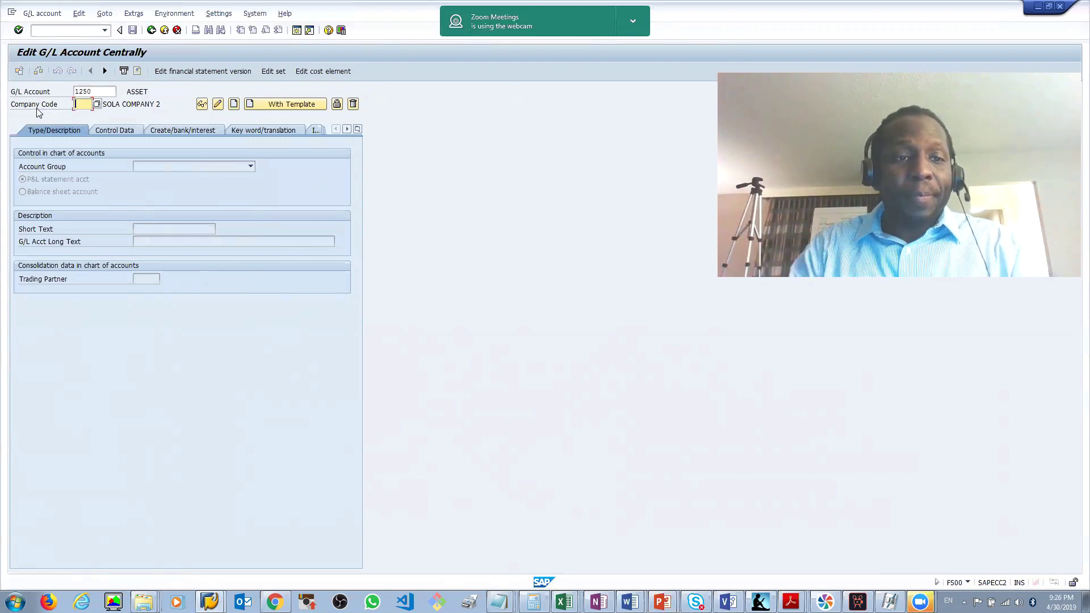
{"action": "type", "text": "AHM1"}
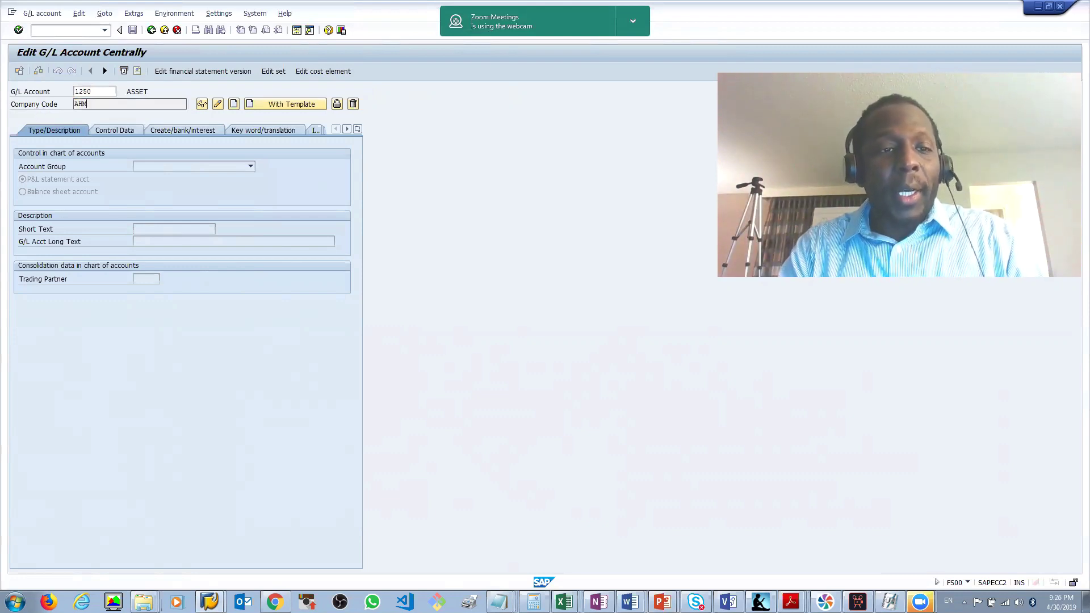
{"action": "left_click", "coordinate": [94, 104]}
{"action": "key", "text": "Return"}
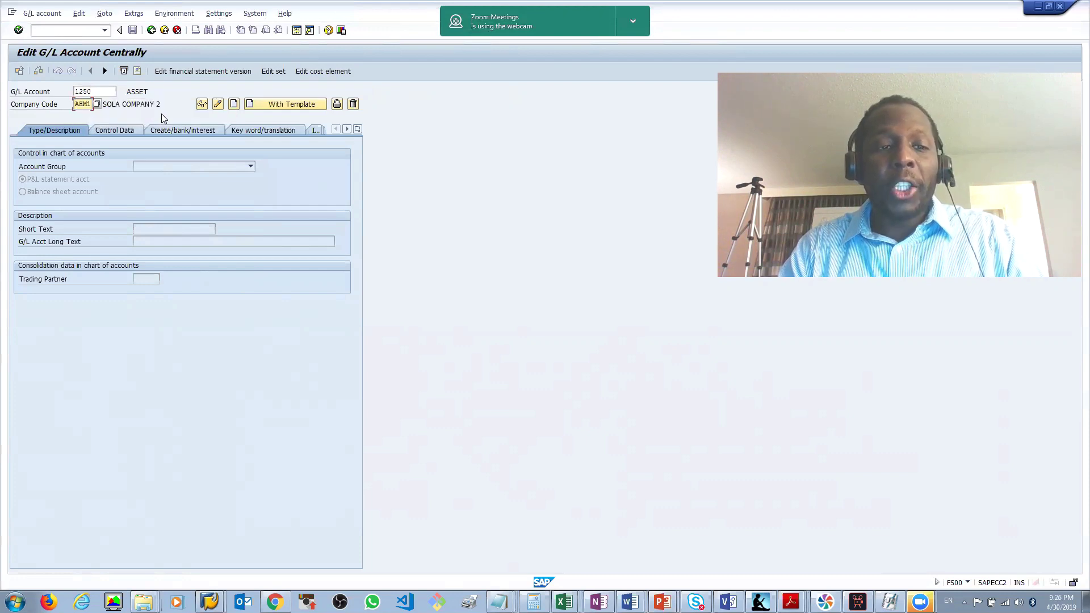
{"action": "left_click", "coordinate": [234, 106]}
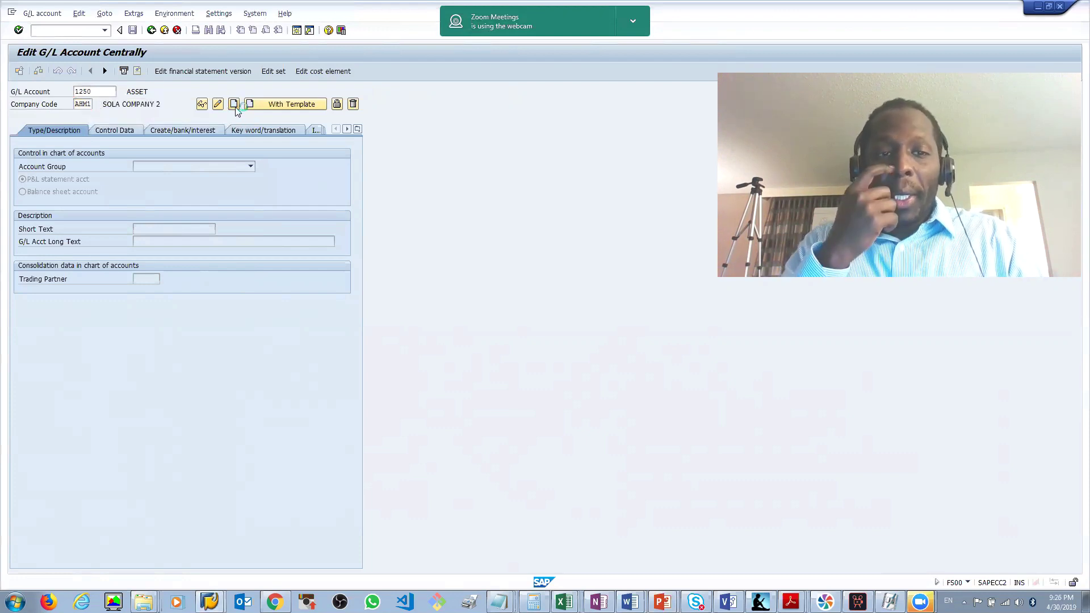
Assign the new account to group ASST ASSETS with short text "Cash Account" and long text "Cash".
{"action": "left_click", "coordinate": [166, 171]}
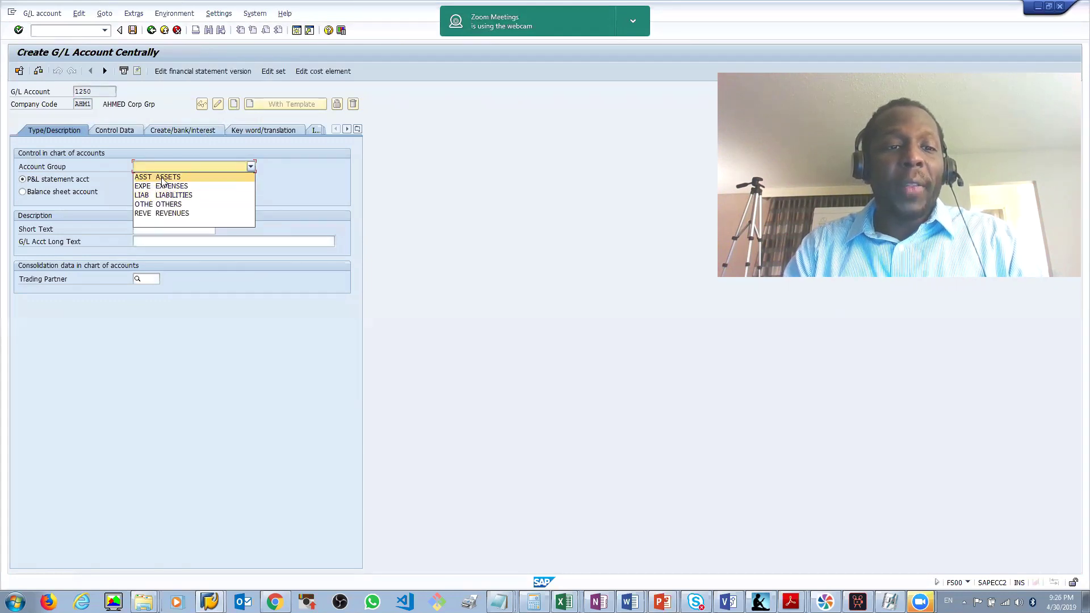
{"action": "left_click", "coordinate": [160, 176]}
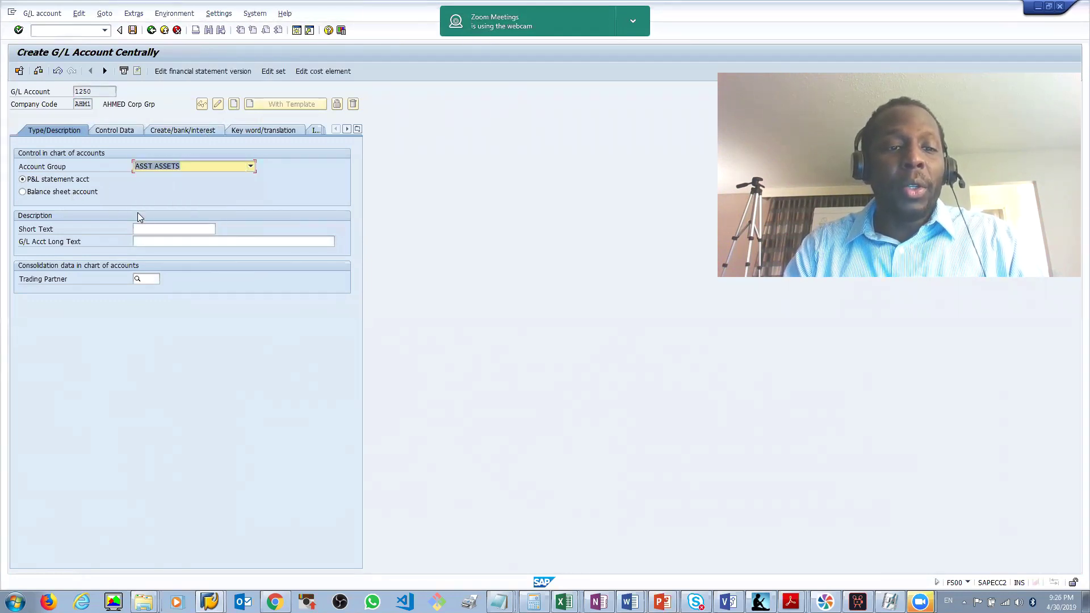
{"action": "left_click", "coordinate": [153, 227]}
{"action": "type", "text": "Cash Account"}
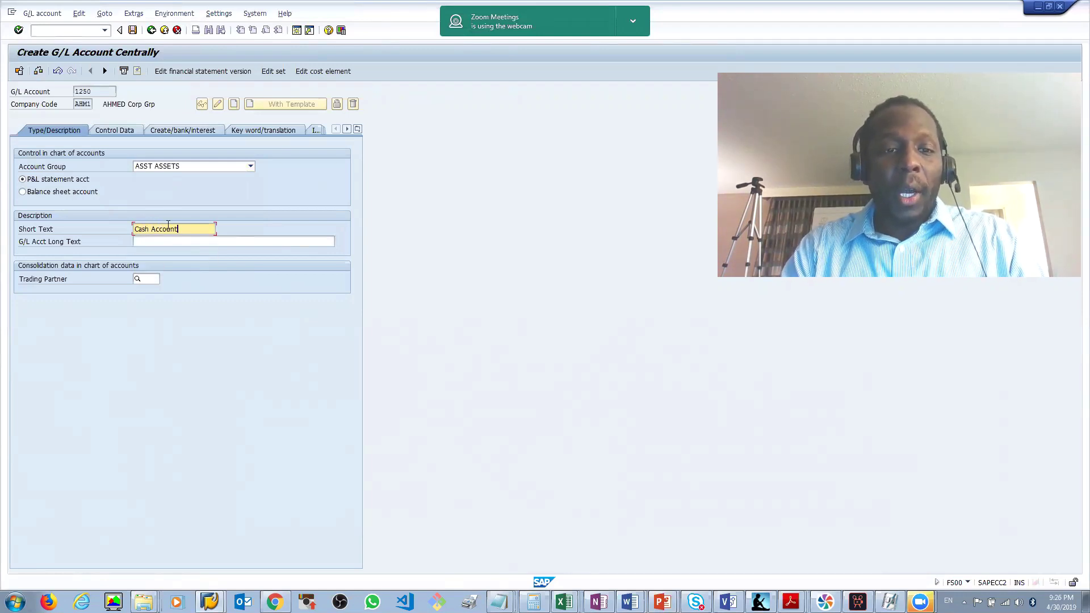
{"action": "left_click", "coordinate": [163, 243]}
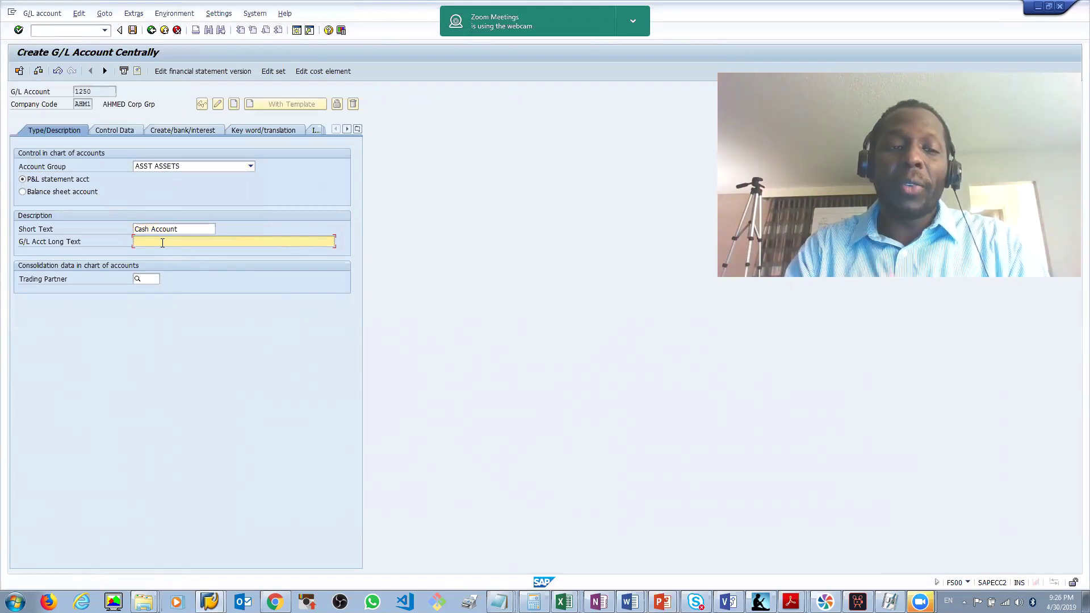
{"action": "type", "text": "ash"}
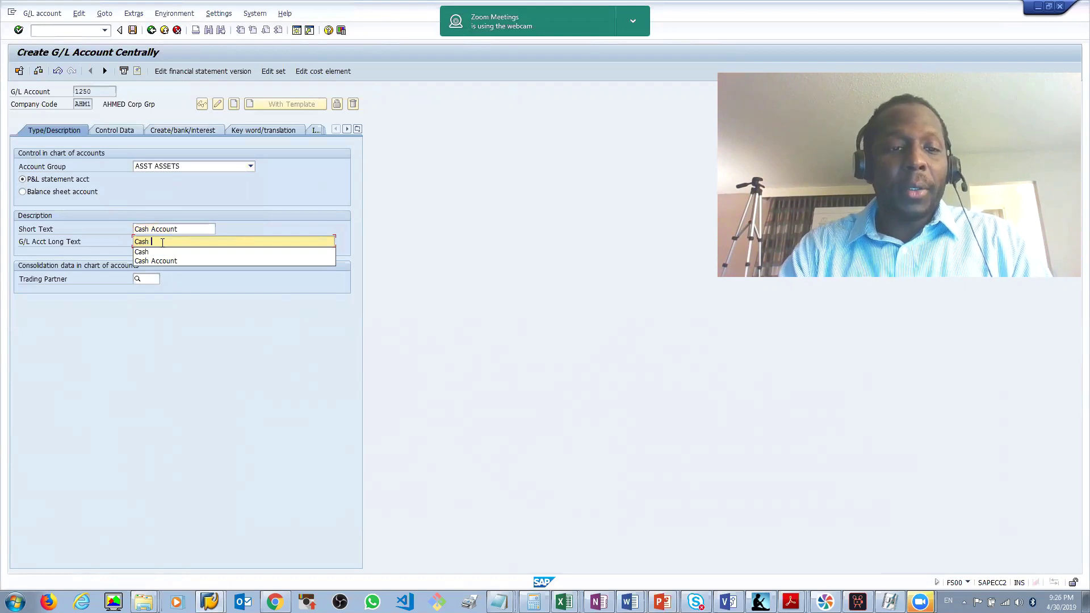
{"action": "left_click", "coordinate": [175, 201]}
In the account's control data, enable only balances in local currency and line item display, and set sort key 001.
{"action": "left_click", "coordinate": [113, 134]}
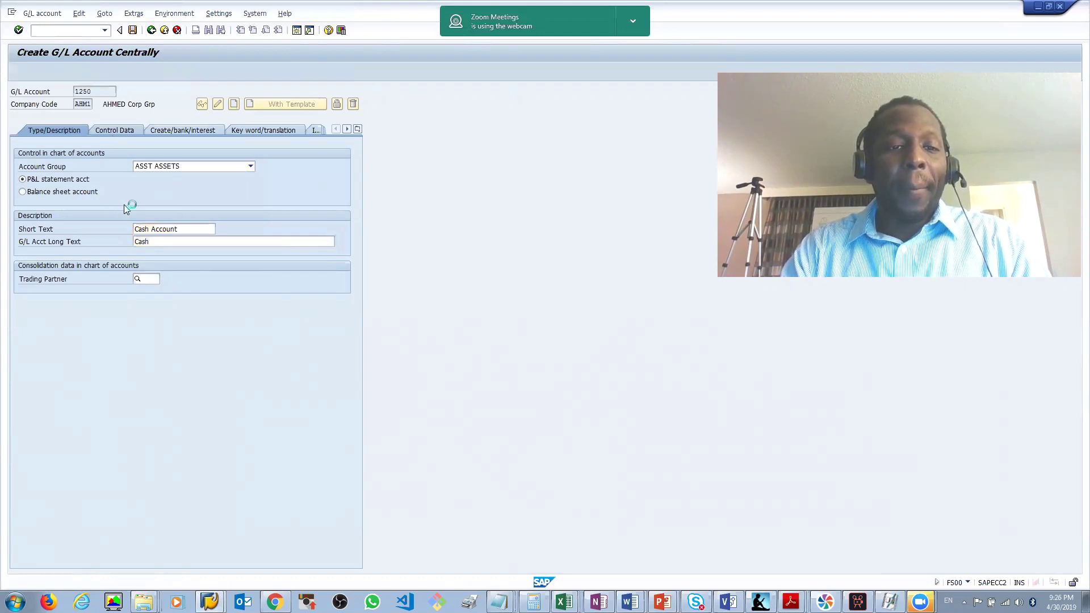
{"action": "left_click", "coordinate": [69, 180]}
{"action": "left_click", "coordinate": [65, 342]}
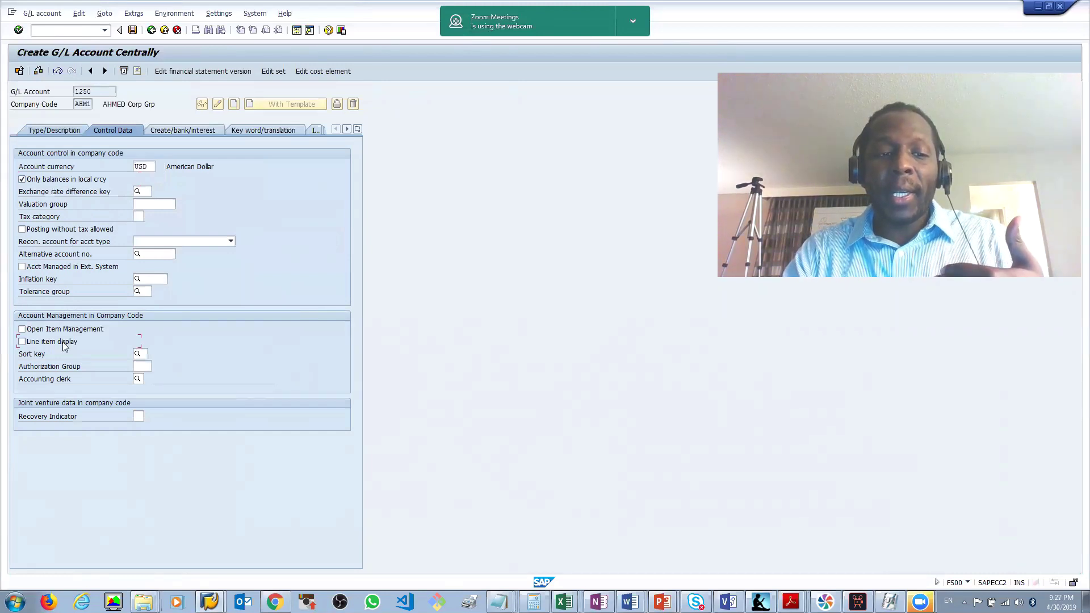
{"action": "left_click", "coordinate": [143, 353]}
{"action": "type", "text": "001"}
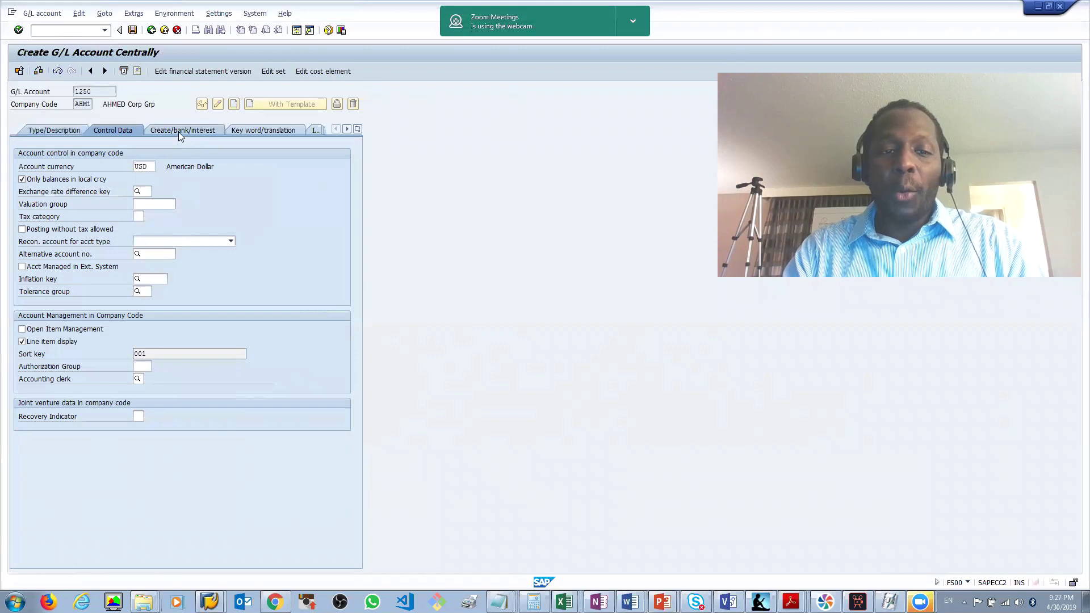
Set the cash account's field status group to G001 and save the account.
{"action": "left_click", "coordinate": [177, 129]}
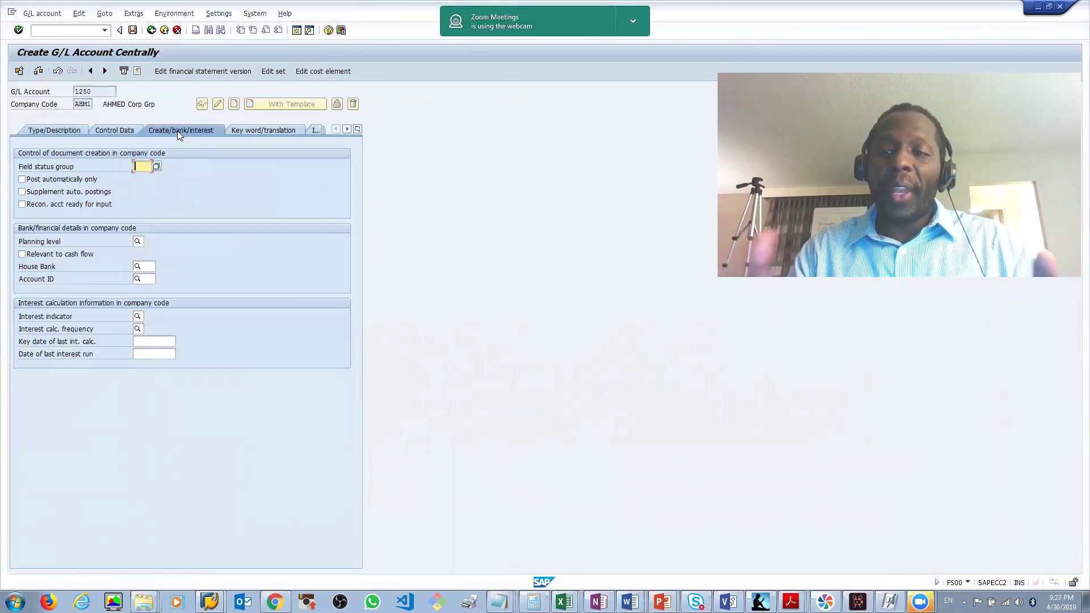
{"action": "type", "text": "G001"}
{"action": "key", "text": "Return"}
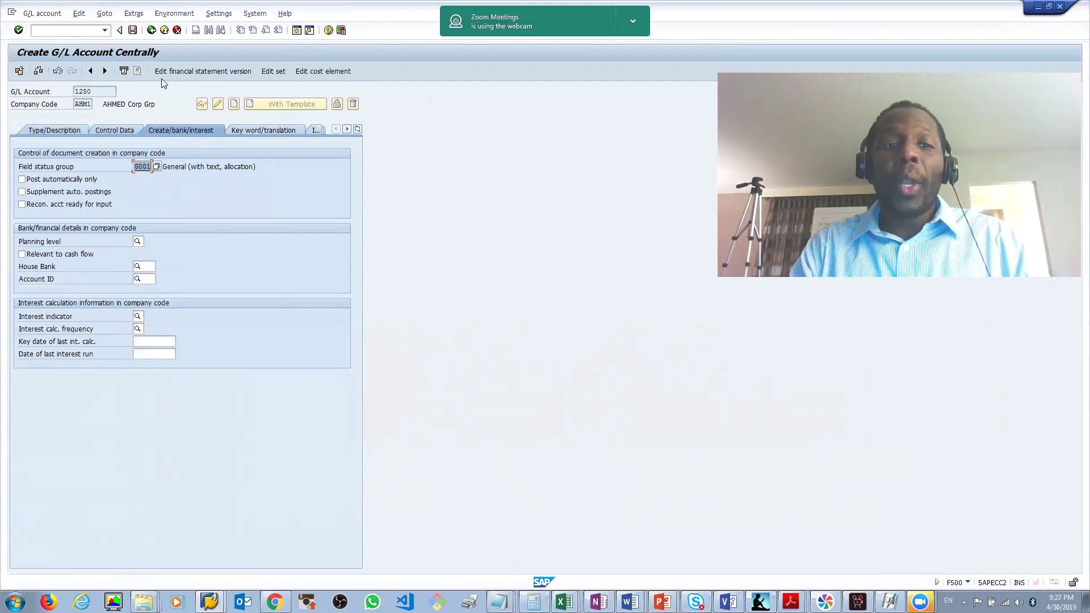
{"action": "left_click", "coordinate": [133, 30]}
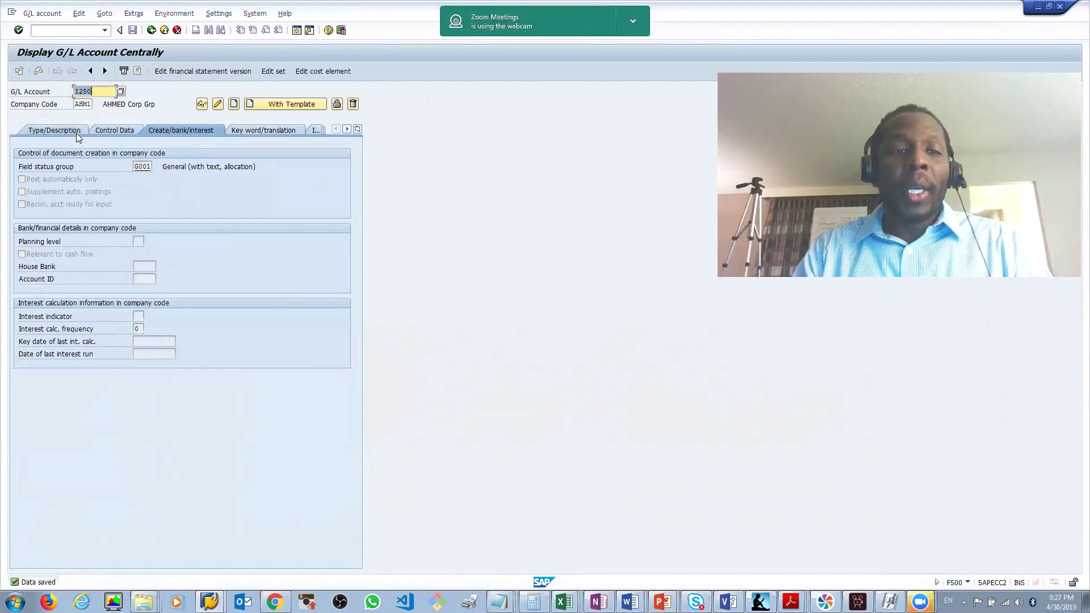
Start creating G/L account 4250 in the same company code and bring up its type and description data.
{"action": "left_click", "coordinate": [79, 91]}
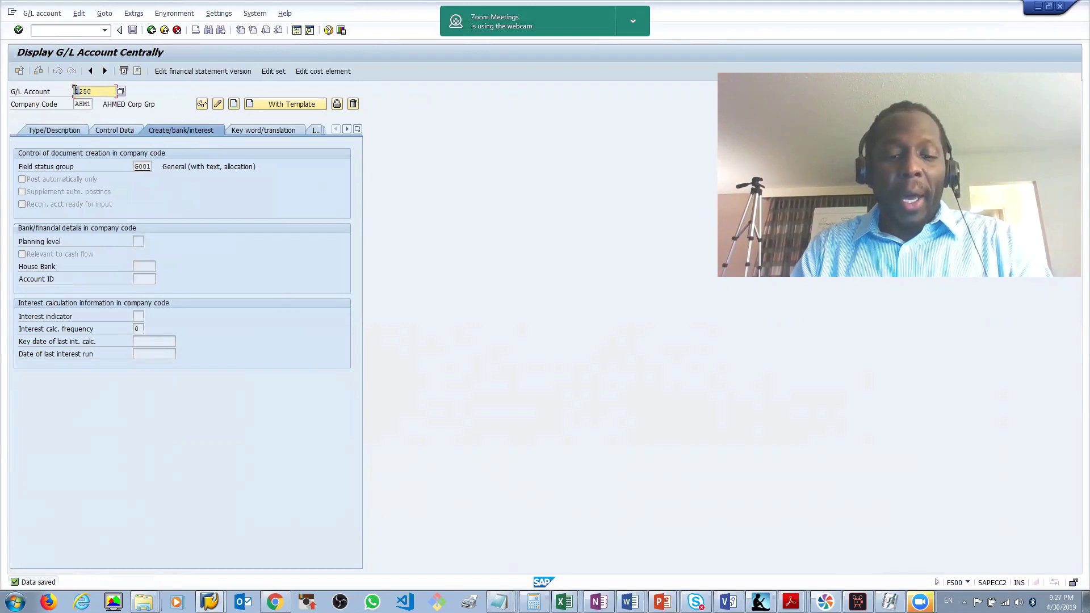
{"action": "key", "text": "Delete"}
{"action": "type", "text": "4"}
{"action": "key", "text": "ctrl+z"}
{"action": "left_click_drag", "start_coordinate": [75, 92], "coordinate": [79, 92]}
{"action": "type", "text": "4"}
{"action": "key", "text": "Return"}
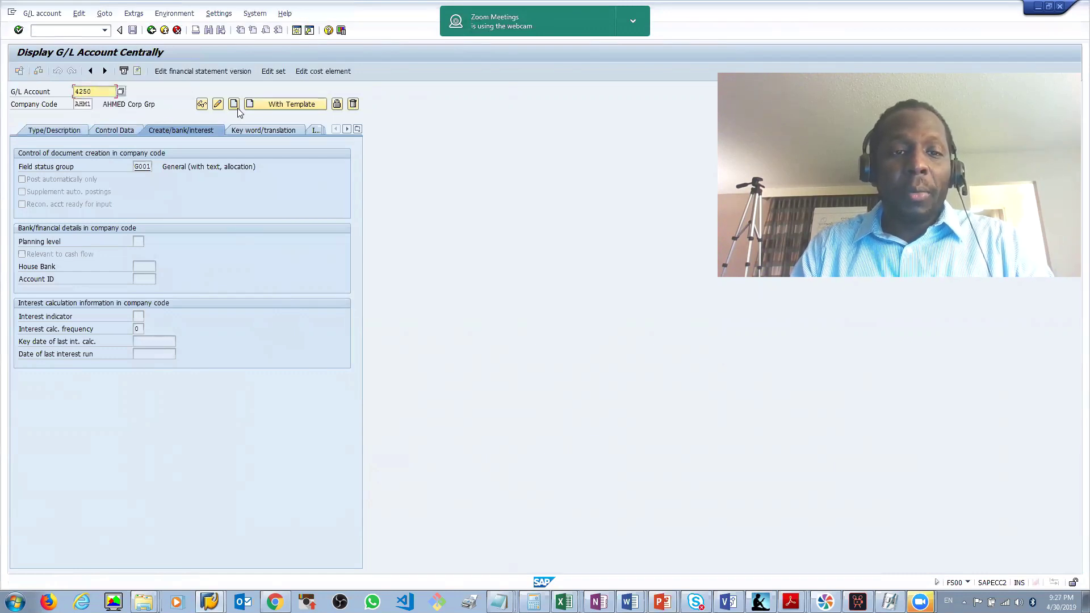
{"action": "left_click", "coordinate": [63, 133]}
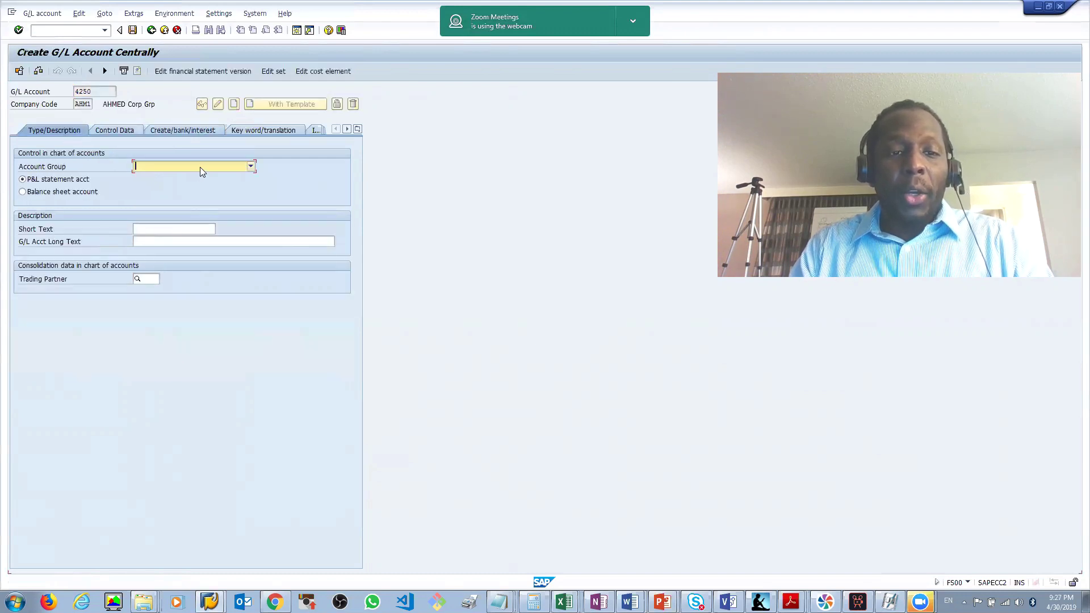
Assign account 4250 to group EXPE EXPENSES and enter "Rent Expense" as both short text and long text.
{"action": "left_click", "coordinate": [201, 166]}
{"action": "left_click", "coordinate": [161, 187]}
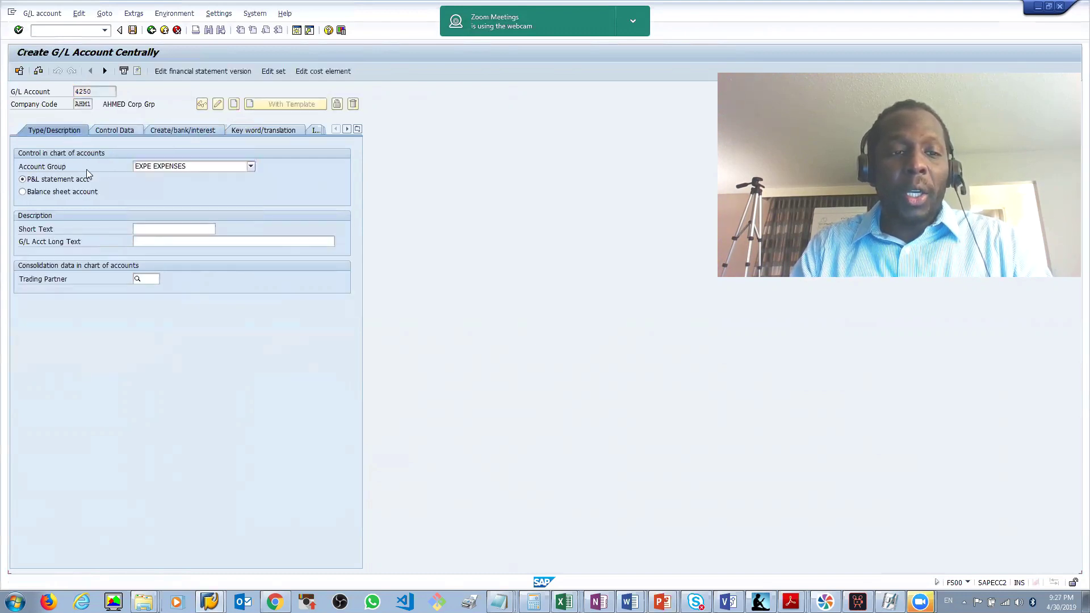
{"action": "left_click", "coordinate": [151, 228]}
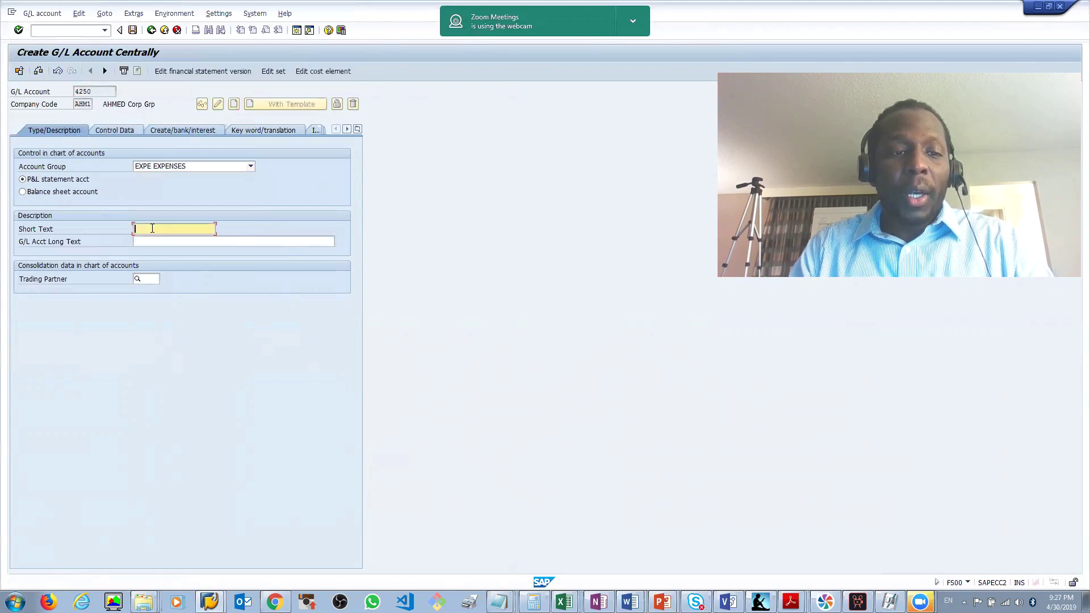
{"action": "type", "text": "Rent"}
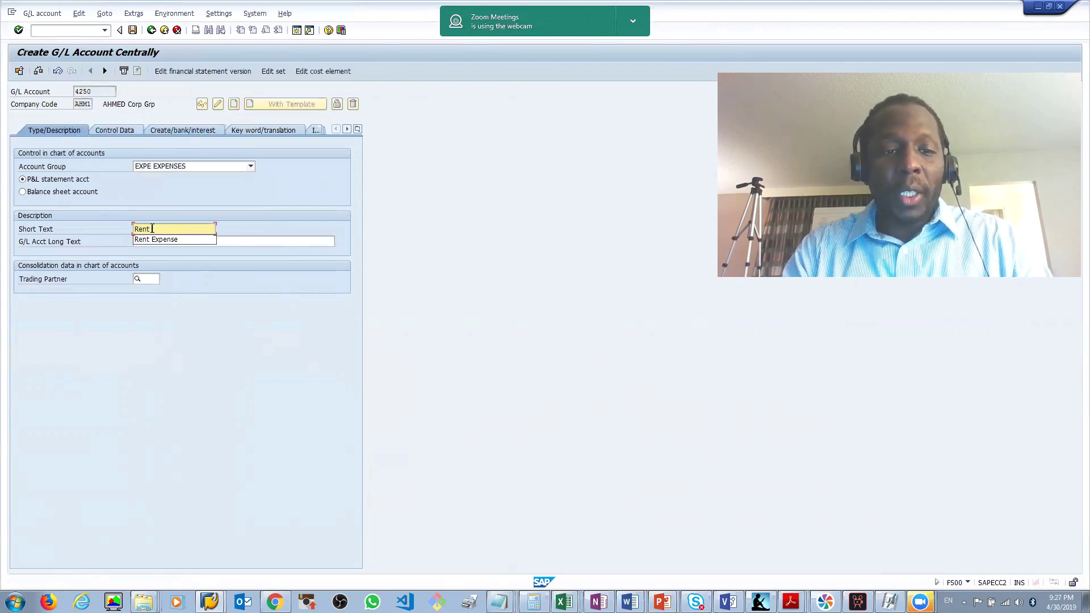
{"action": "type", "text": " Expense"}
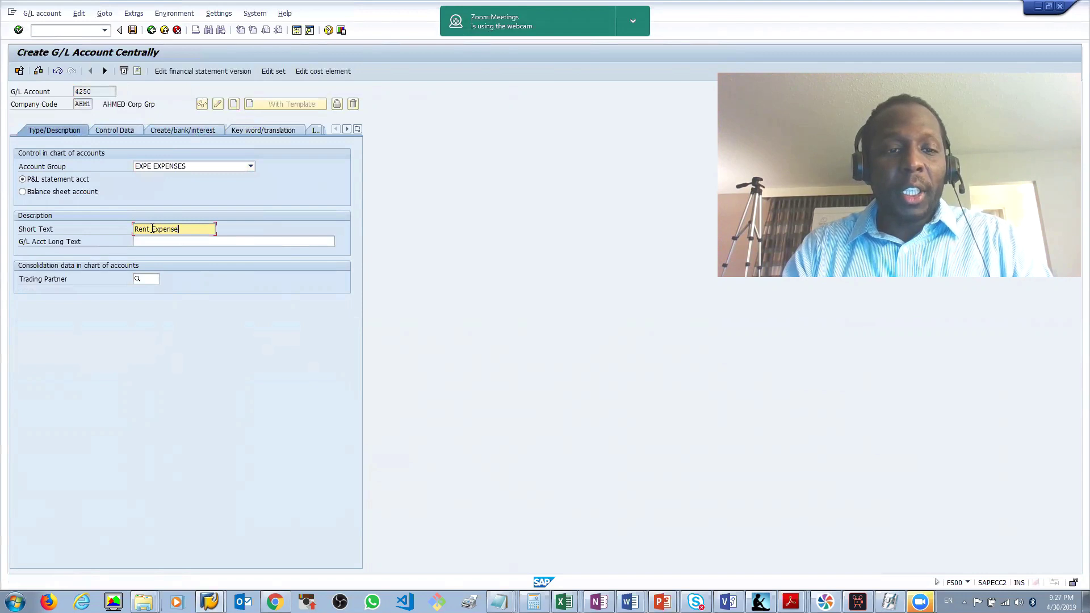
{"action": "left_click", "coordinate": [161, 242]}
{"action": "type", "text": "Ren"}
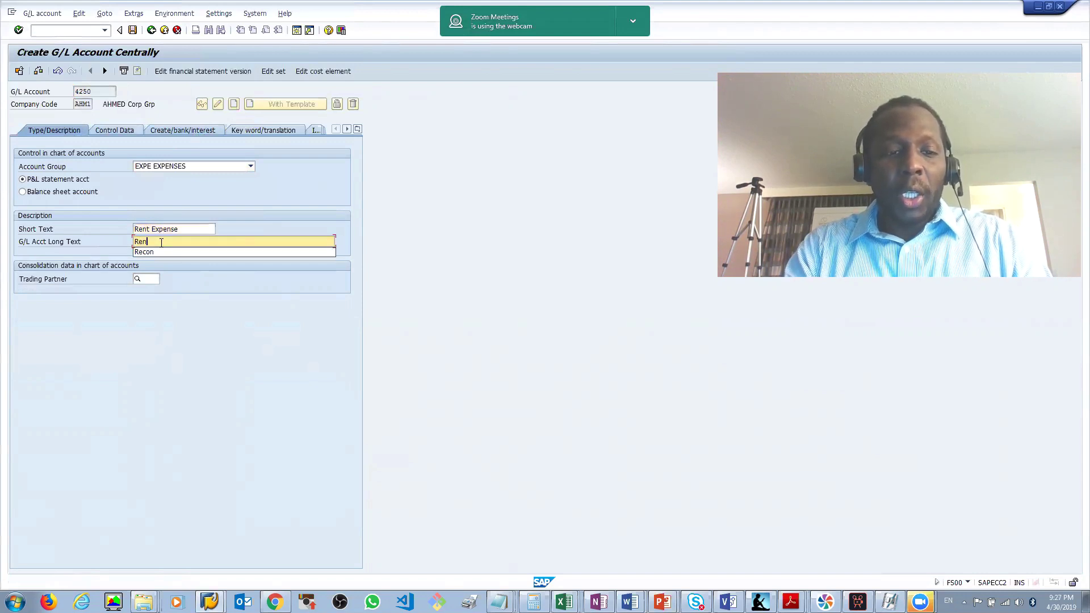
{"action": "type", "text": "t Expense"}
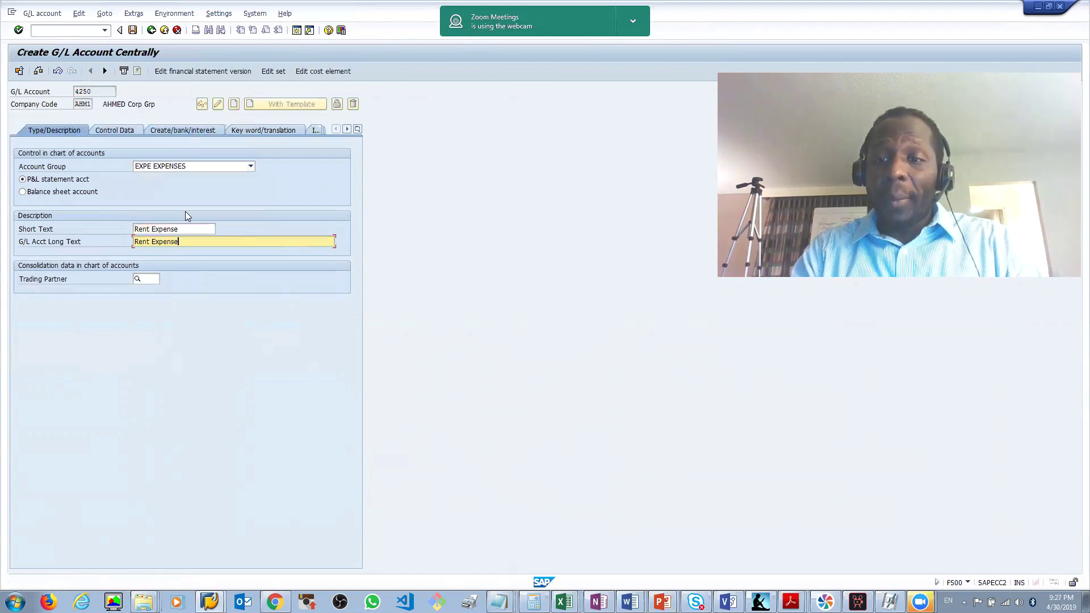
In account 4250's control data, enable line item display and set the sort key to 001.
{"action": "left_click", "coordinate": [126, 135]}
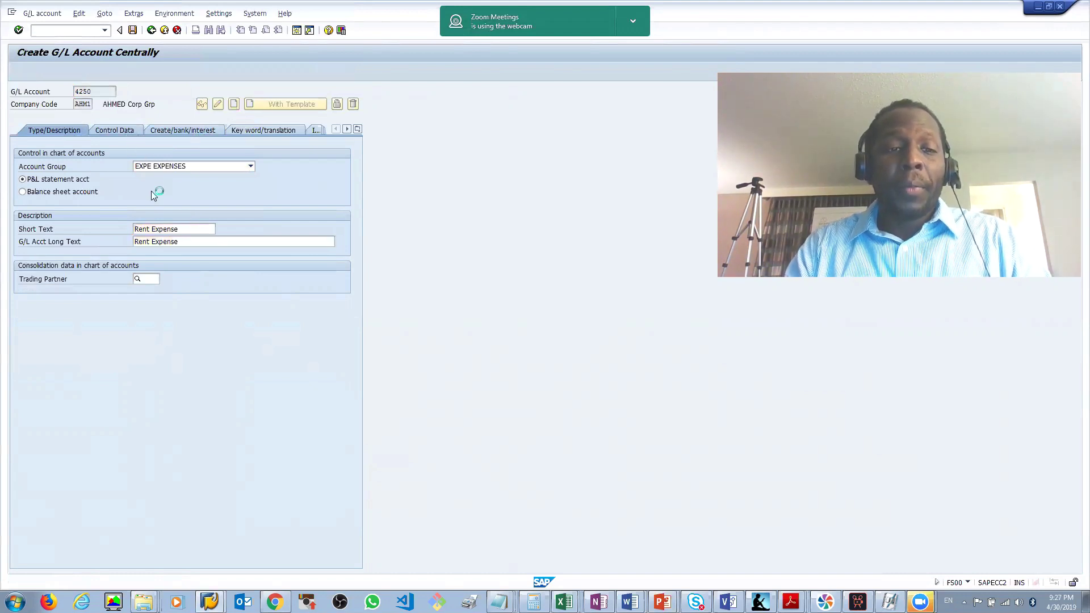
{"action": "left_click", "coordinate": [35, 342]}
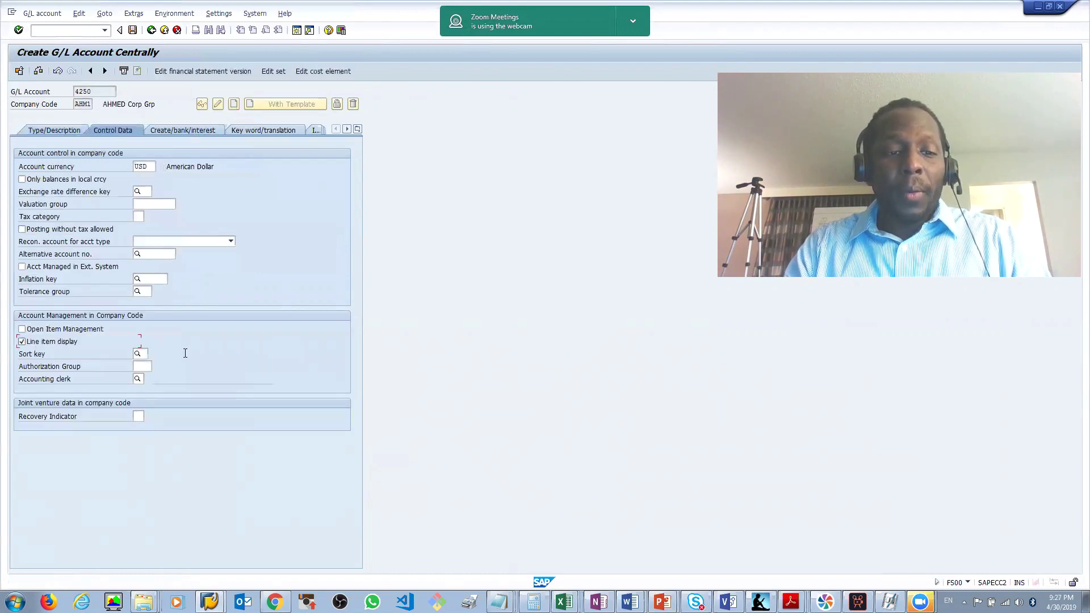
{"action": "left_click", "coordinate": [144, 355]}
{"action": "type", "text": "001"}
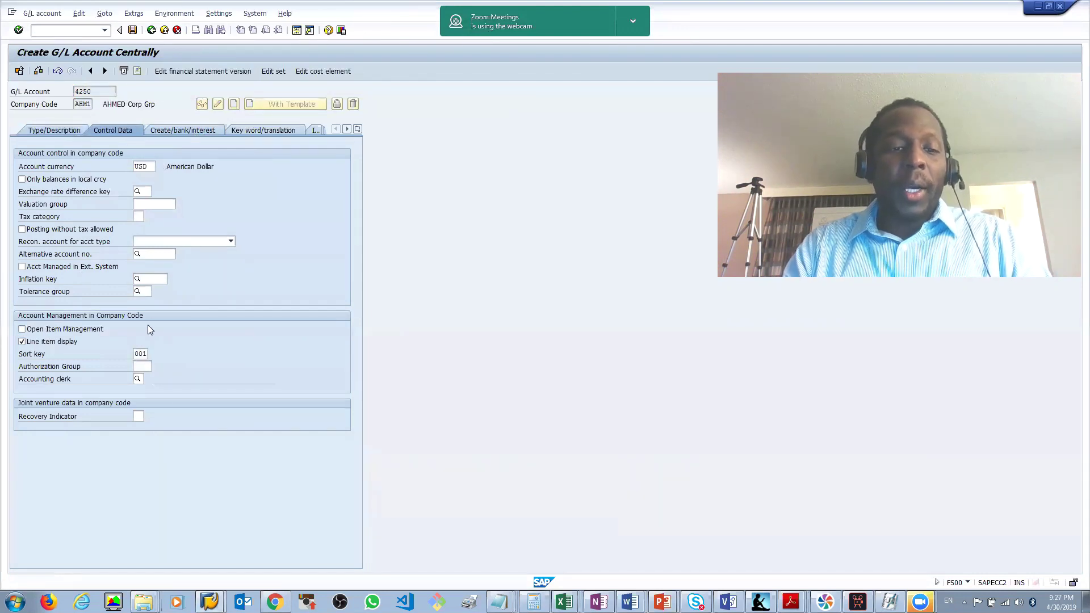
Set the rent expense account's field status group to G001 and save the account.
{"action": "left_click", "coordinate": [186, 134]}
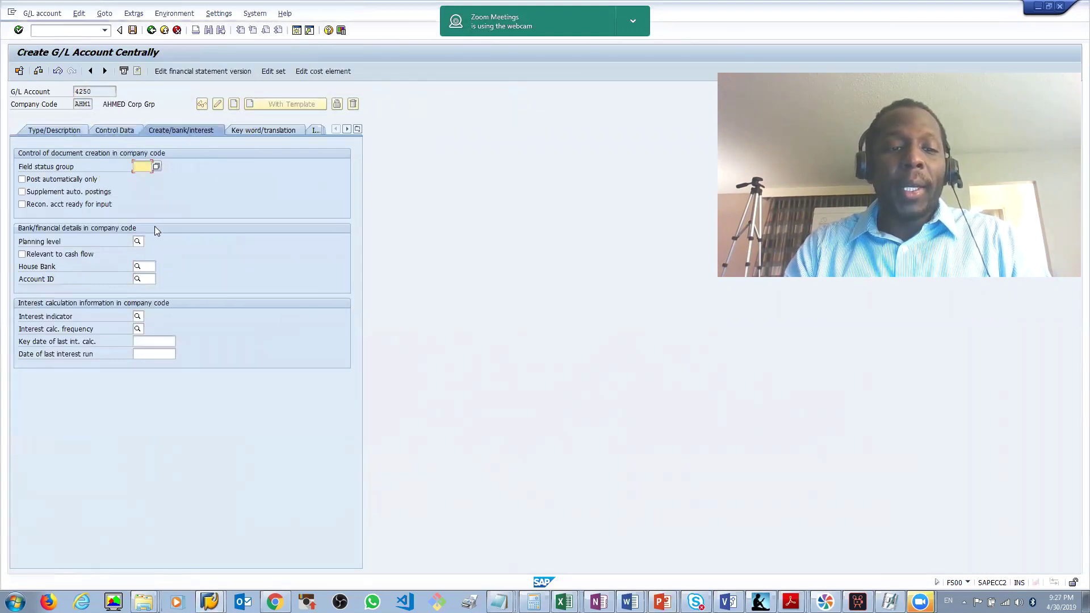
{"action": "type", "text": "G001"}
{"action": "key", "text": "Return"}
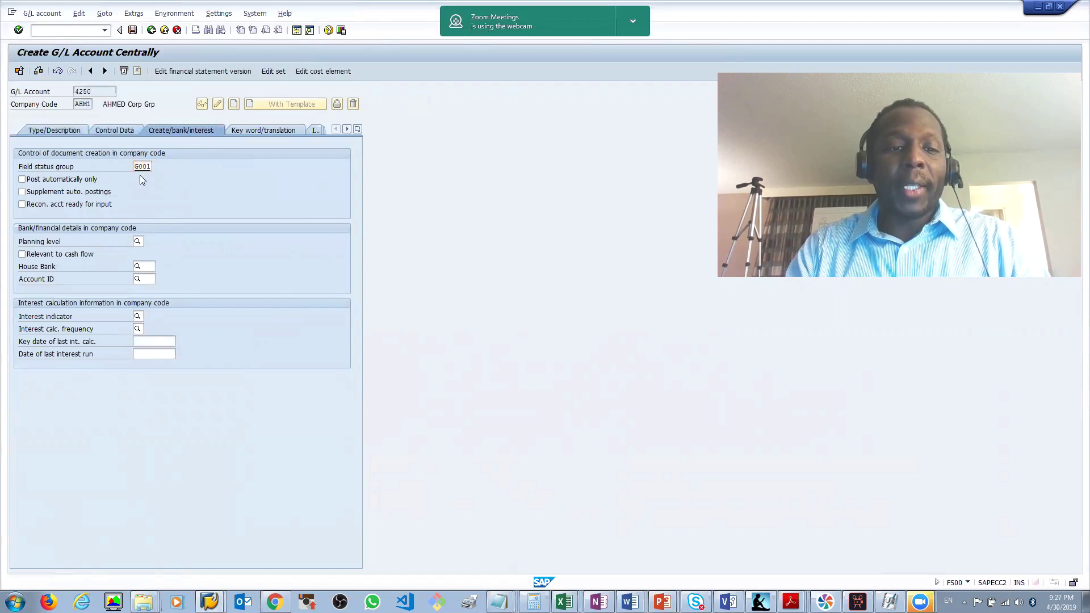
{"action": "left_click", "coordinate": [132, 30]}
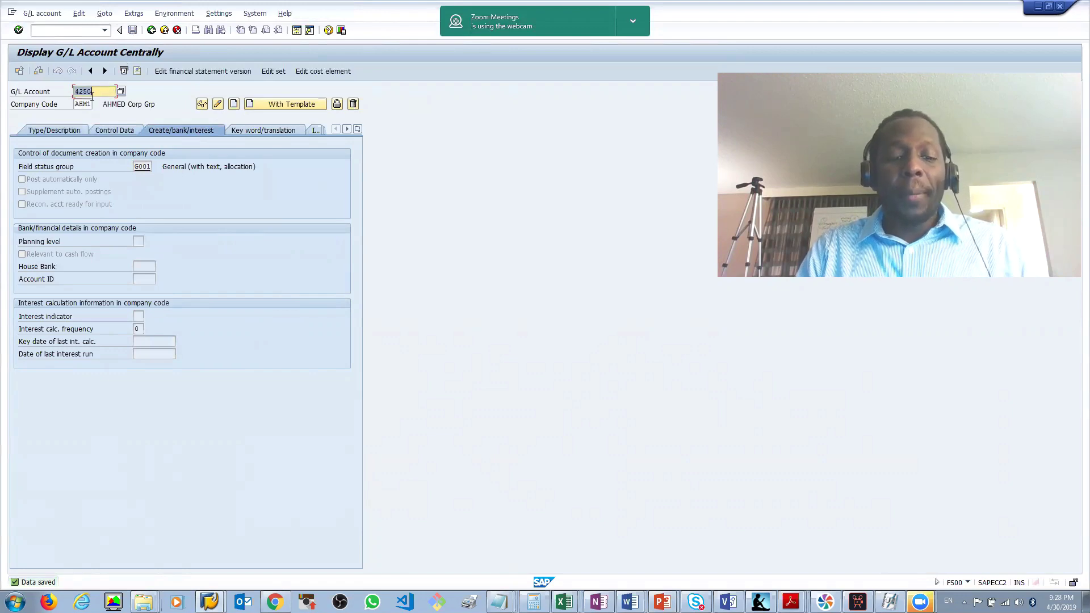
Check the example slide in PowerPoint, then return to SAP and open transaction FB50.
{"action": "key", "text": "alt+Tab"}
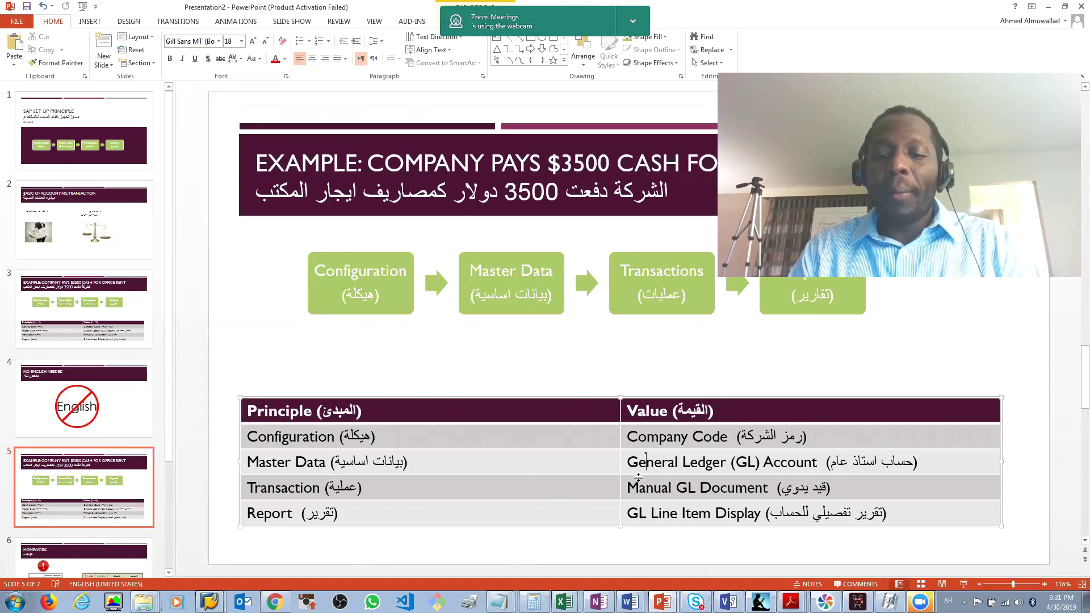
{"action": "key", "text": "alt+Tab"}
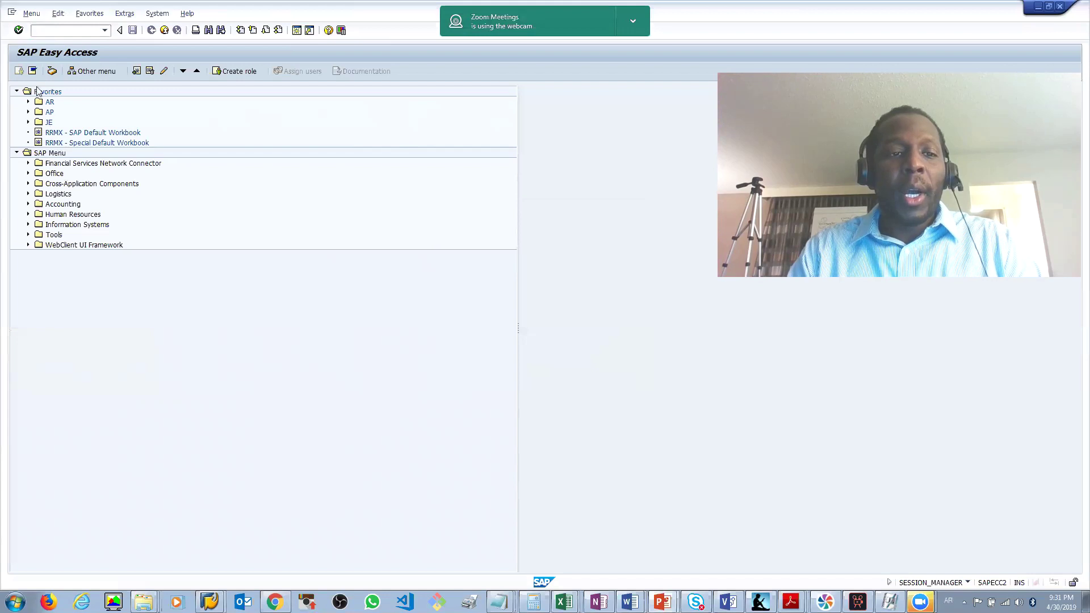
{"action": "type", "text": "fb50"}
{"action": "key", "text": "Return"}
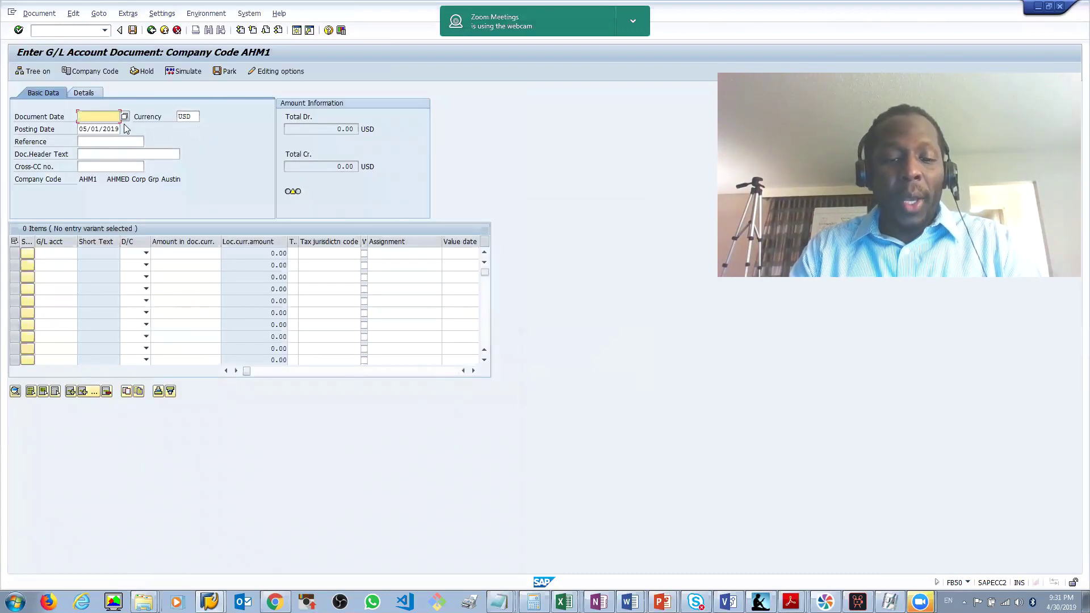
Set the G/L document's document date to 05/01/2019, leaving the reference and header text blank.
{"action": "type", "text": "0"}
{"action": "key", "text": "Down"}
{"action": "key", "text": "Return"}
{"action": "type", "text": "0"}
{"action": "key", "text": "Down"}
{"action": "key", "text": "Down"}
{"action": "key", "text": "Return"}
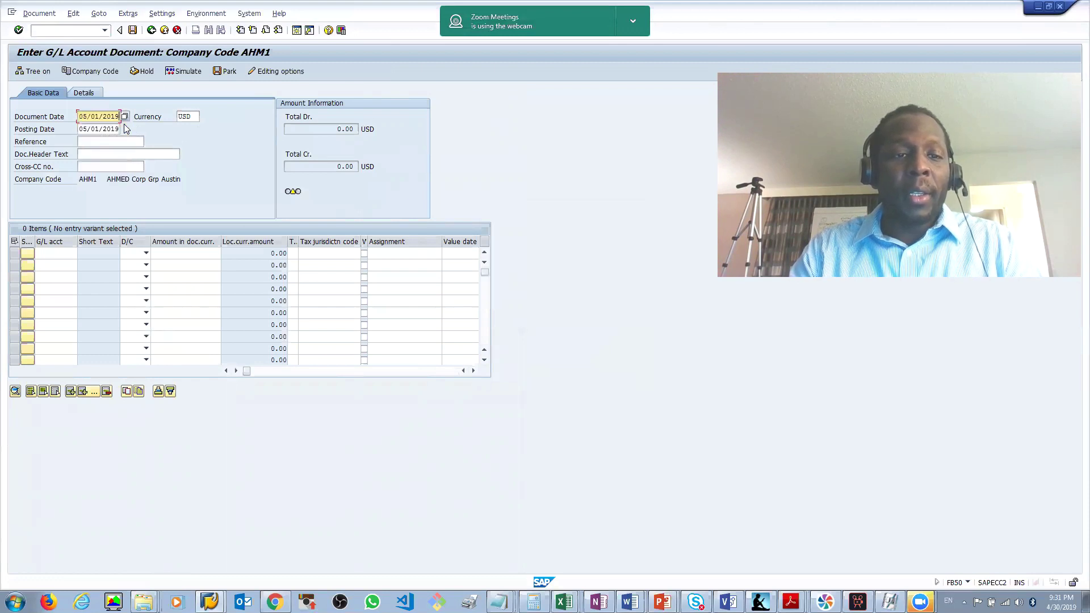
{"action": "left_click", "coordinate": [102, 142]}
{"action": "left_click", "coordinate": [100, 154]}
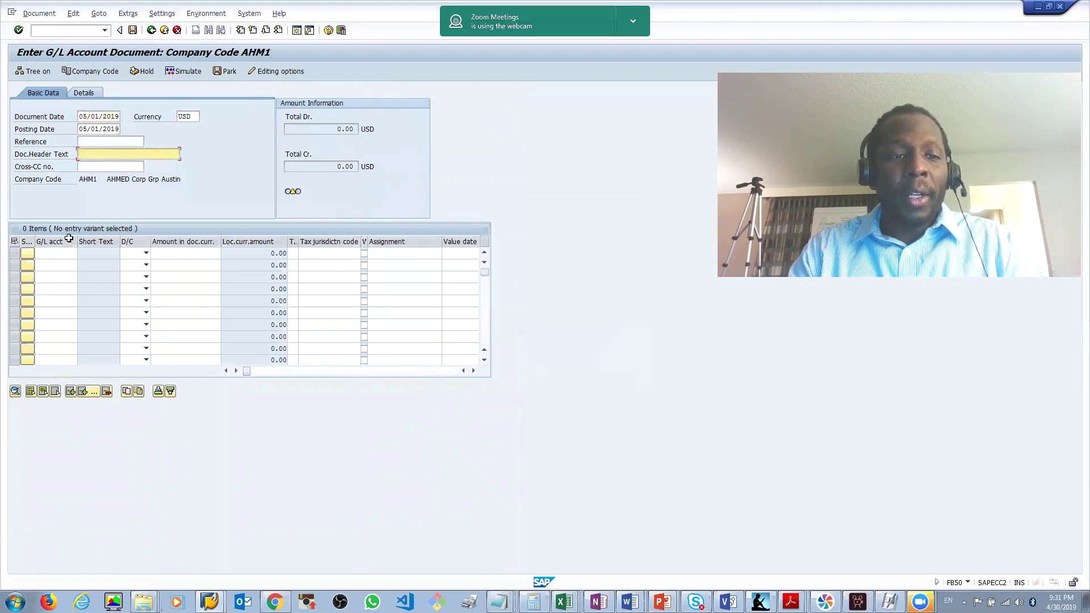
Enter G/L account 1250 in the first line item and 4250 in the second.
{"action": "left_click", "coordinate": [57, 253]}
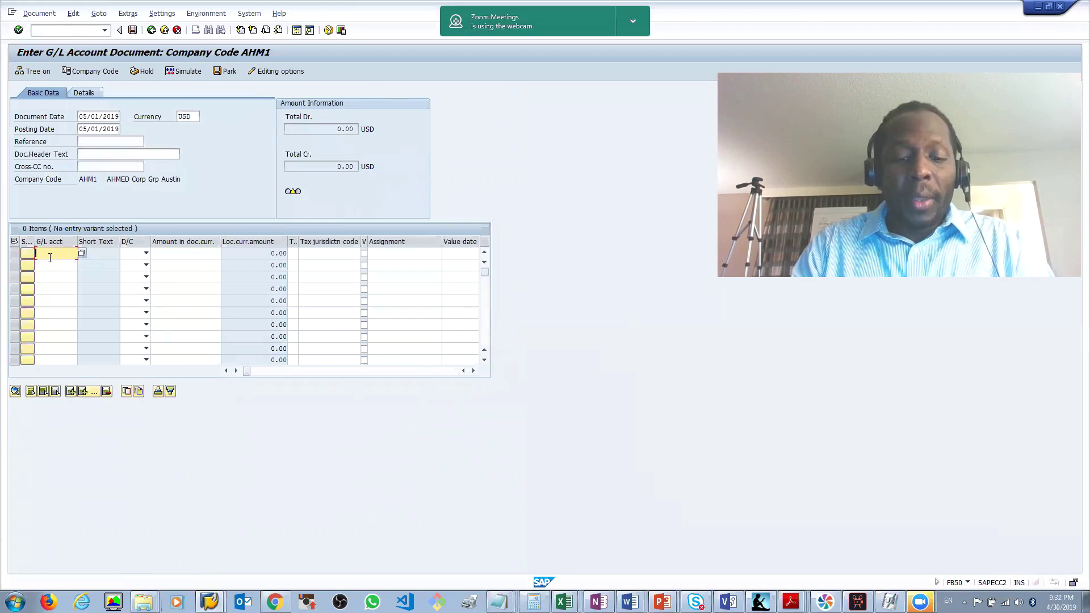
{"action": "type", "text": "1250"}
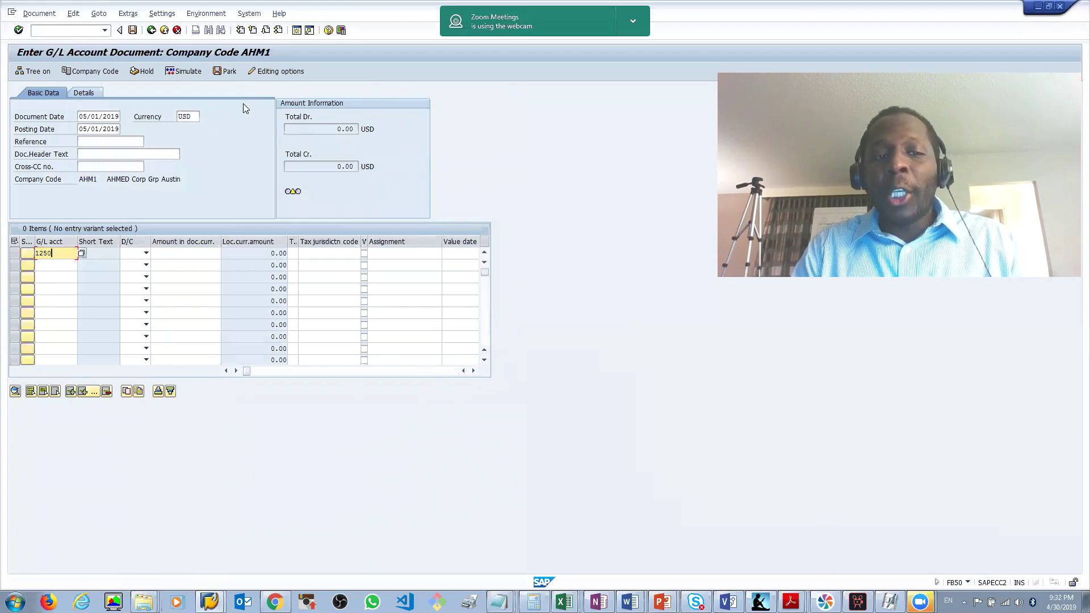
{"action": "left_click", "coordinate": [58, 266]}
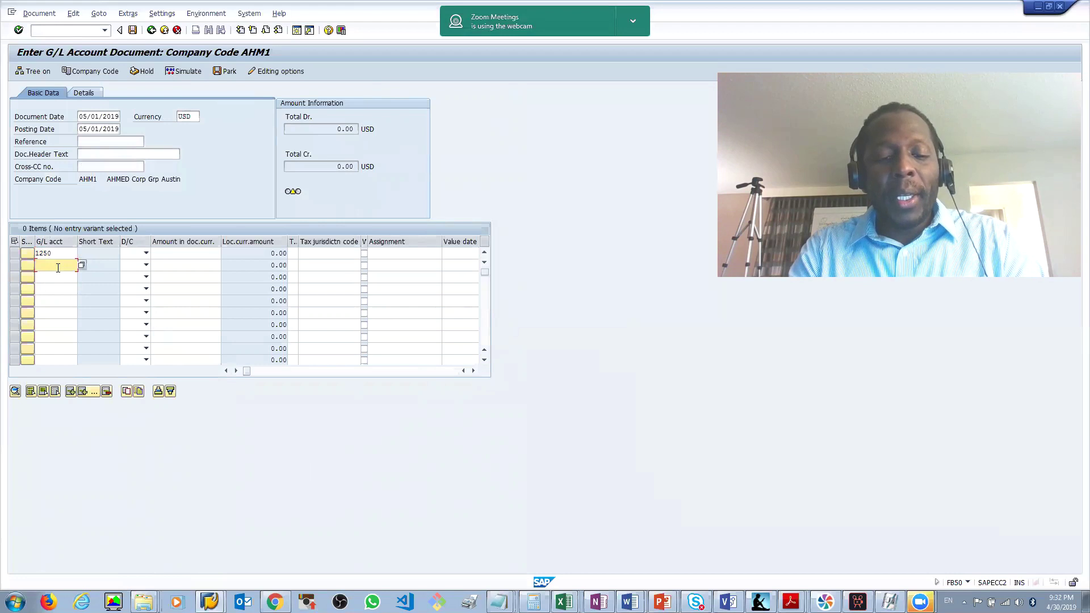
{"action": "type", "text": "42"}
{"action": "left_click", "coordinate": [57, 276]}
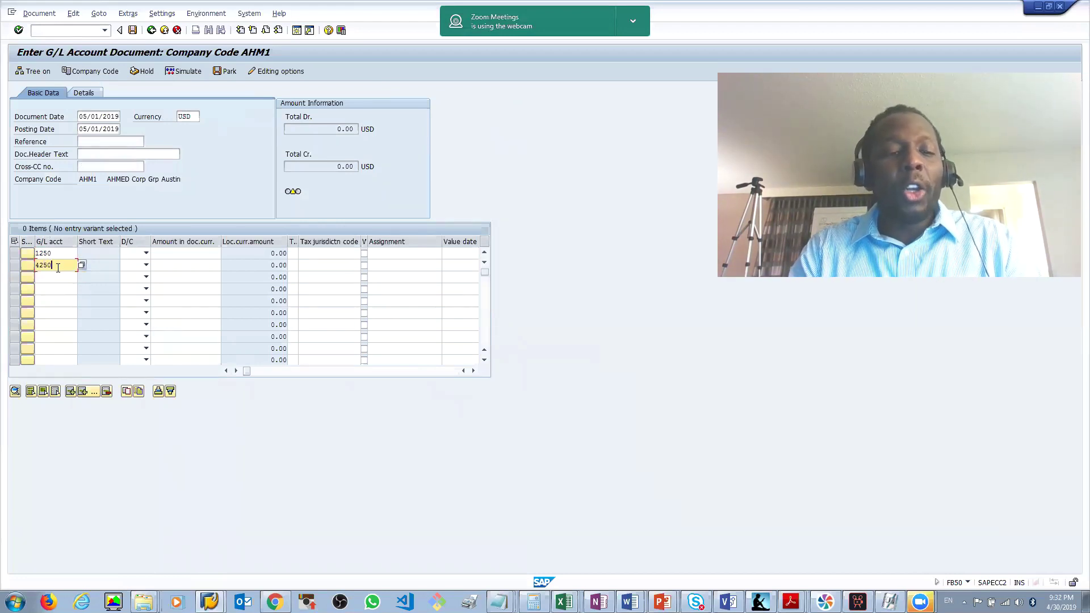
Mark the account 1250 line as credit and the account 4250 line as debit.
{"action": "left_click", "coordinate": [146, 253]}
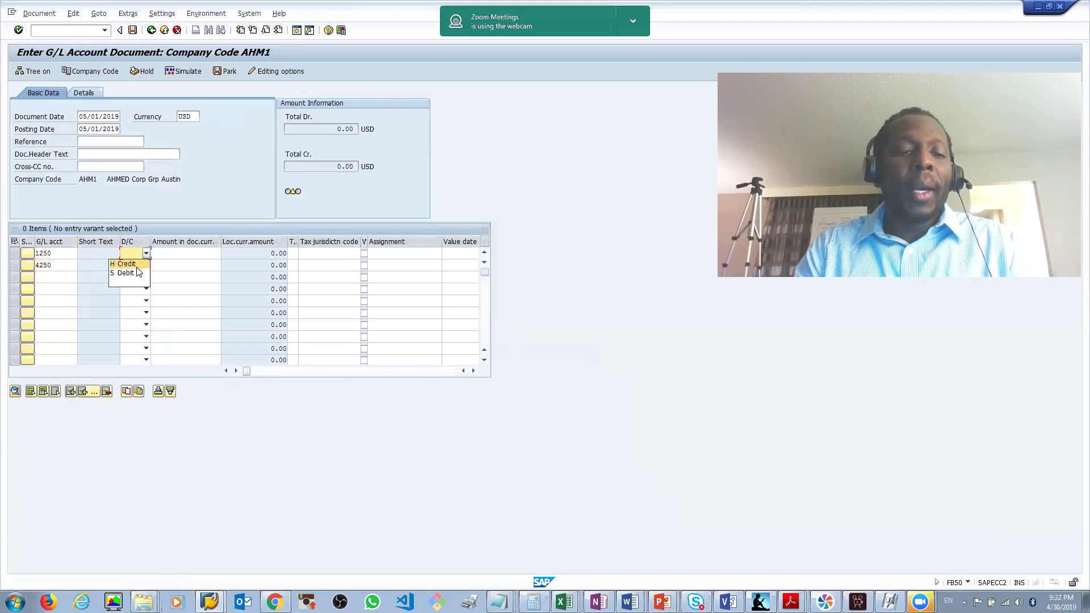
{"action": "left_click", "coordinate": [127, 273]}
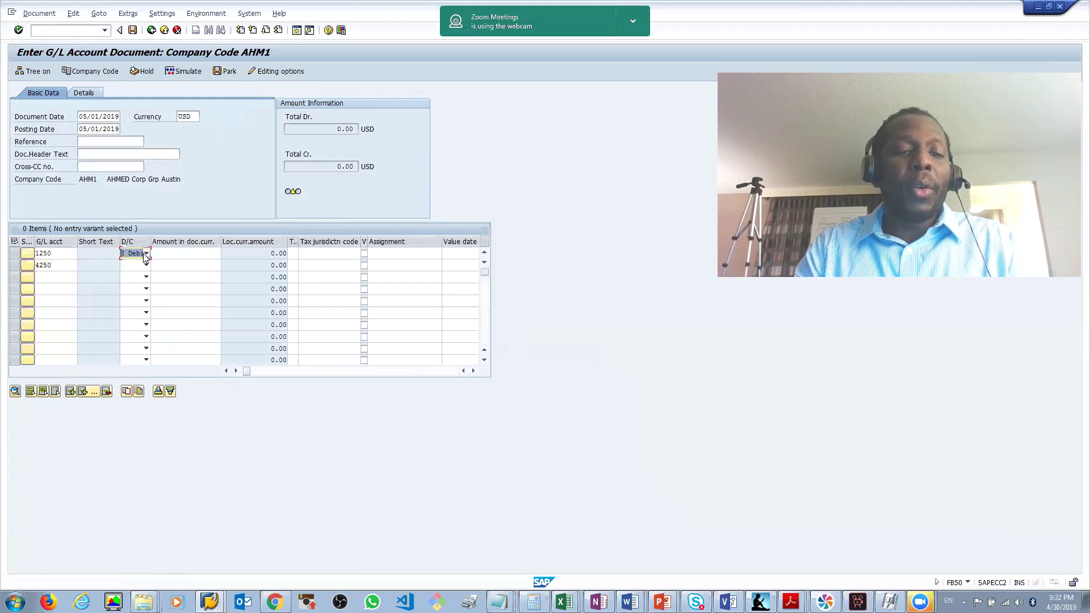
{"action": "left_click", "coordinate": [145, 254]}
{"action": "left_click", "coordinate": [135, 265]}
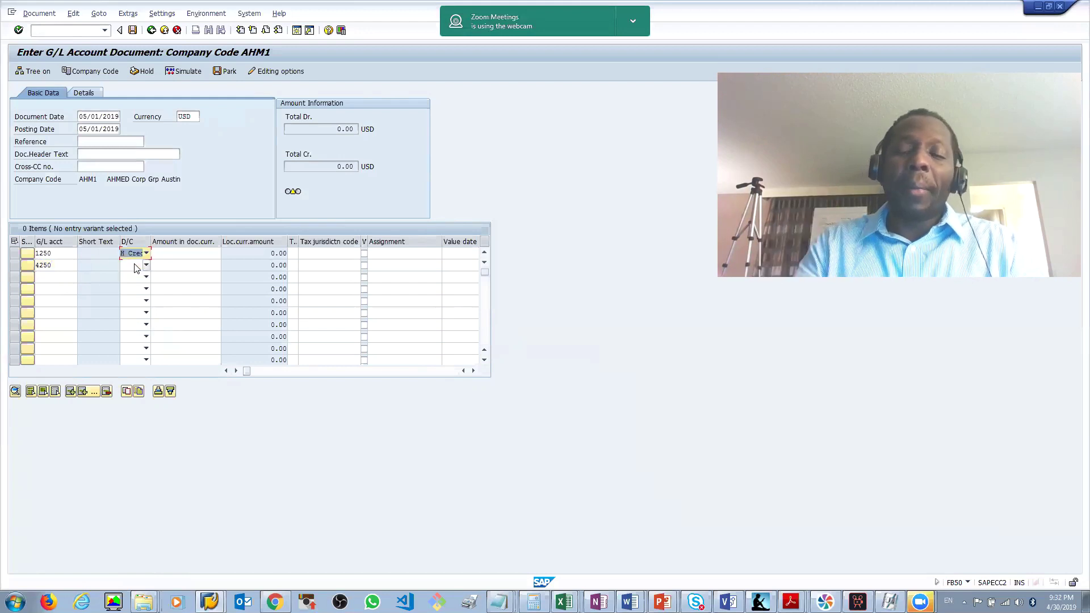
{"action": "left_click", "coordinate": [135, 267]}
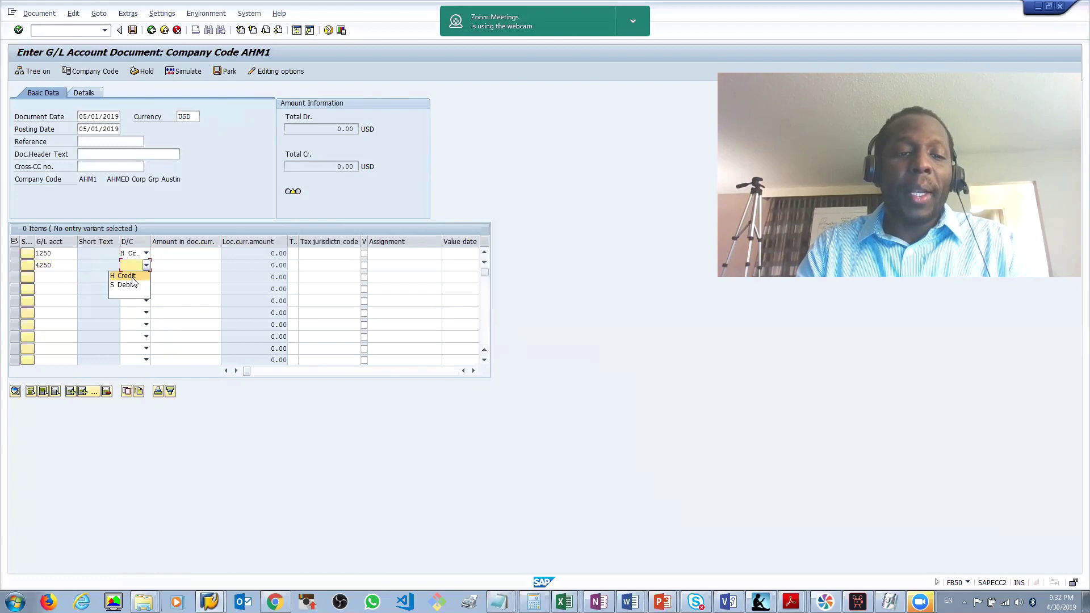
{"action": "left_click", "coordinate": [133, 285]}
Enter an amount of 3500 on both line items and post the document.
{"action": "left_click", "coordinate": [171, 255]}
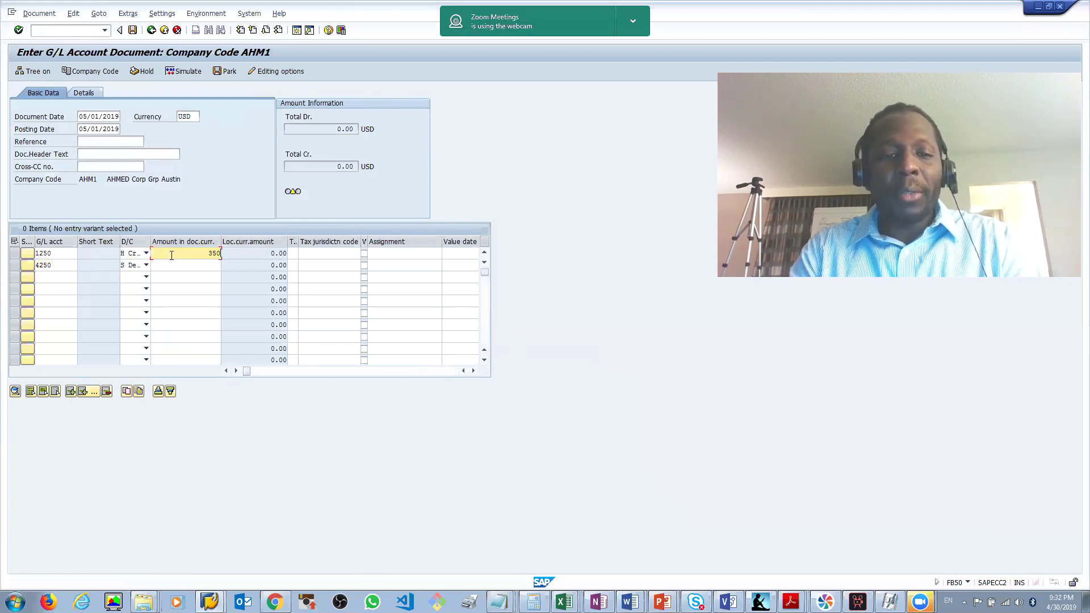
{"action": "key", "text": "Down"}
{"action": "type", "text": "35"}
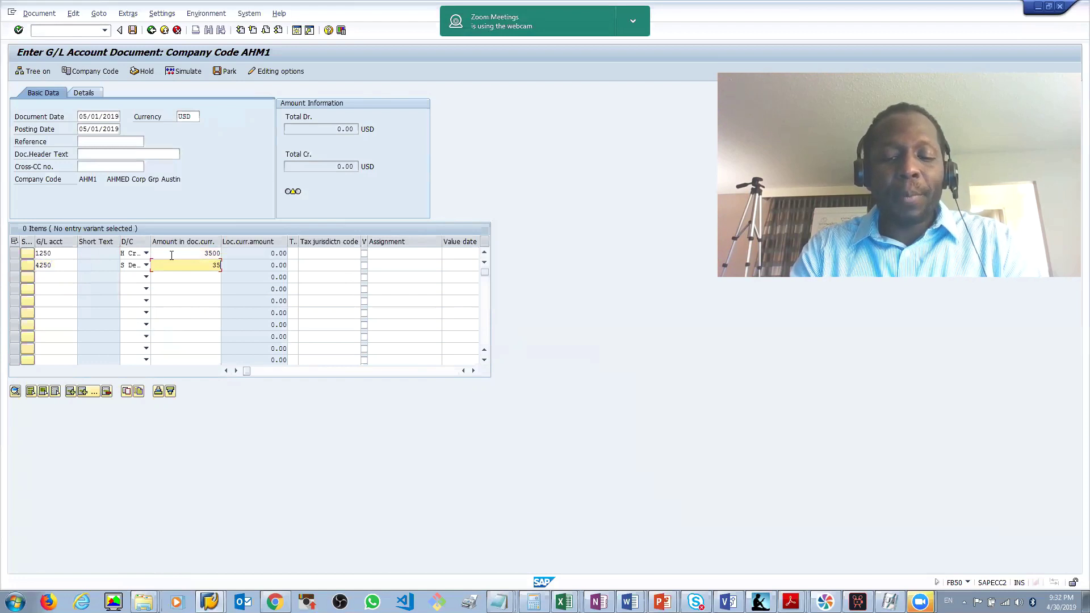
{"action": "type", "text": "00"}
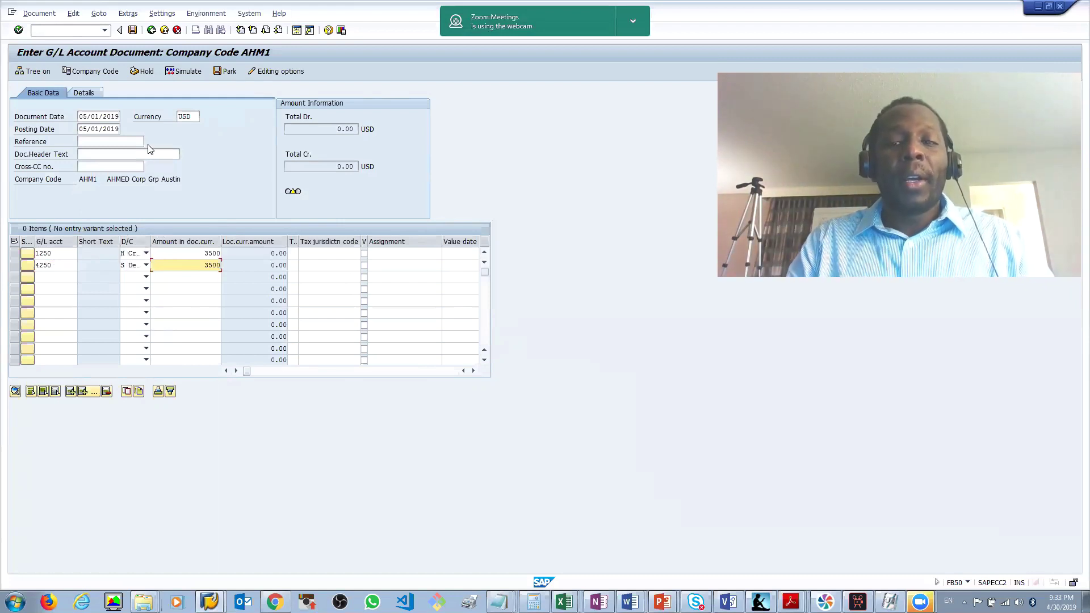
{"action": "left_click", "coordinate": [133, 31]}
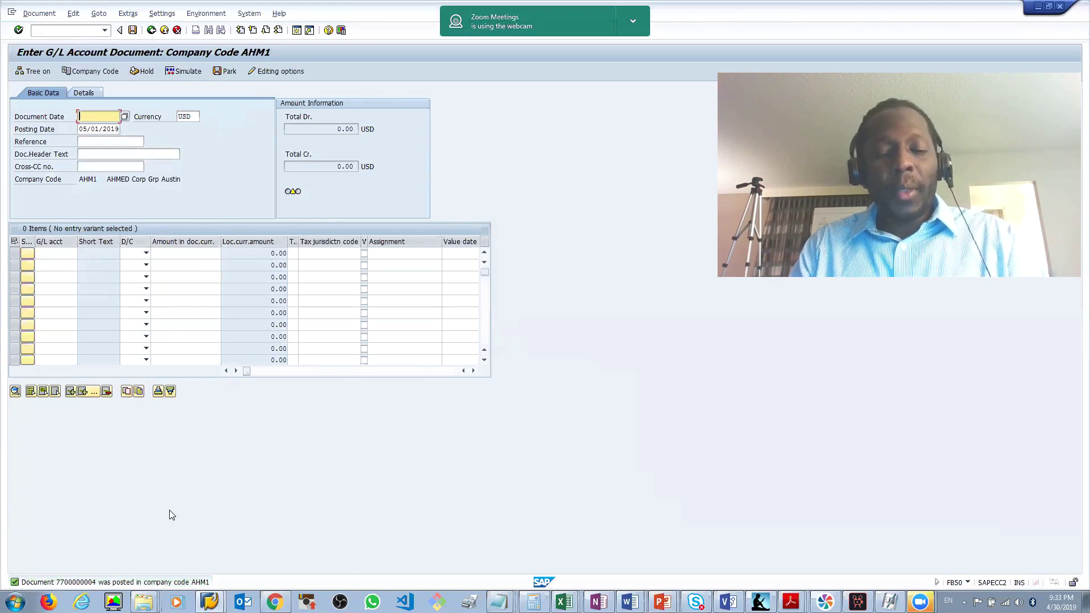
Switch to the PowerPoint presentation and highlight GL Line Item Display in the Report row of the example table.
{"action": "key", "text": "alt+Tab"}
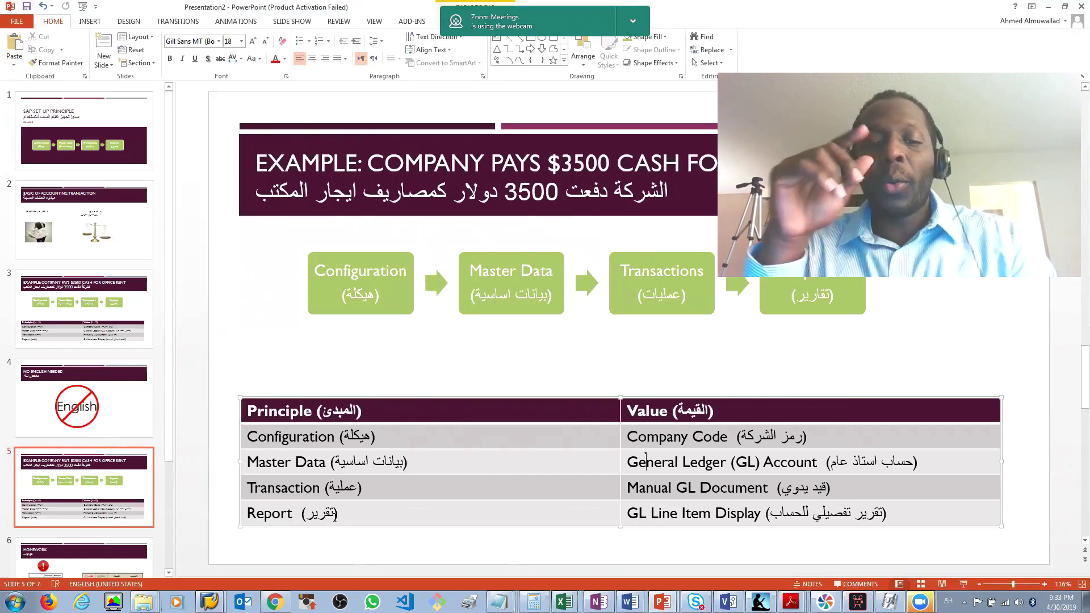
{"action": "key", "text": "alt+Tab"}
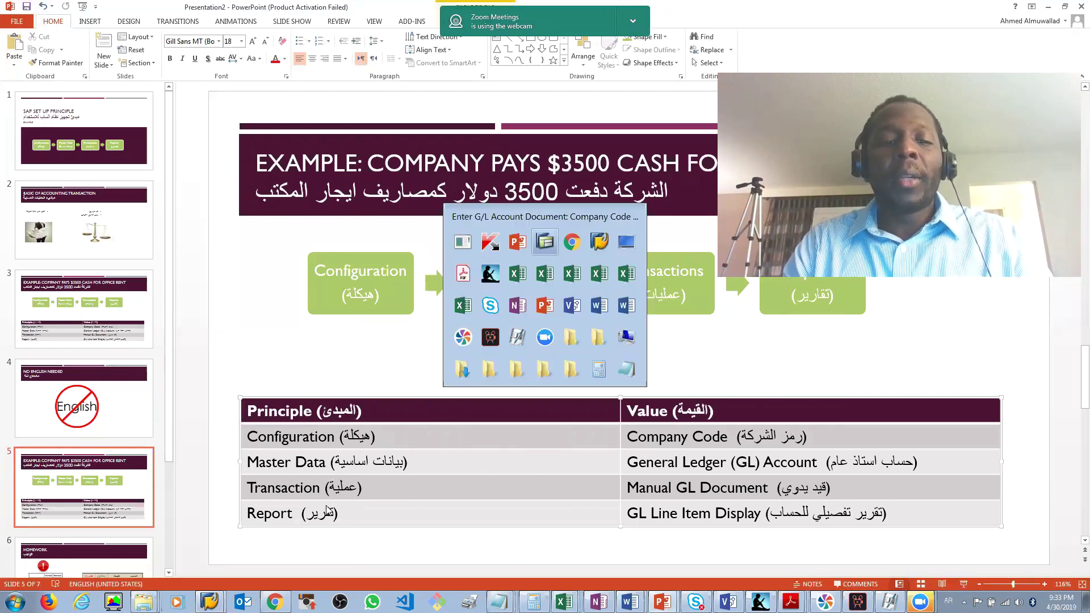
{"action": "key", "text": "alt+Tab"}
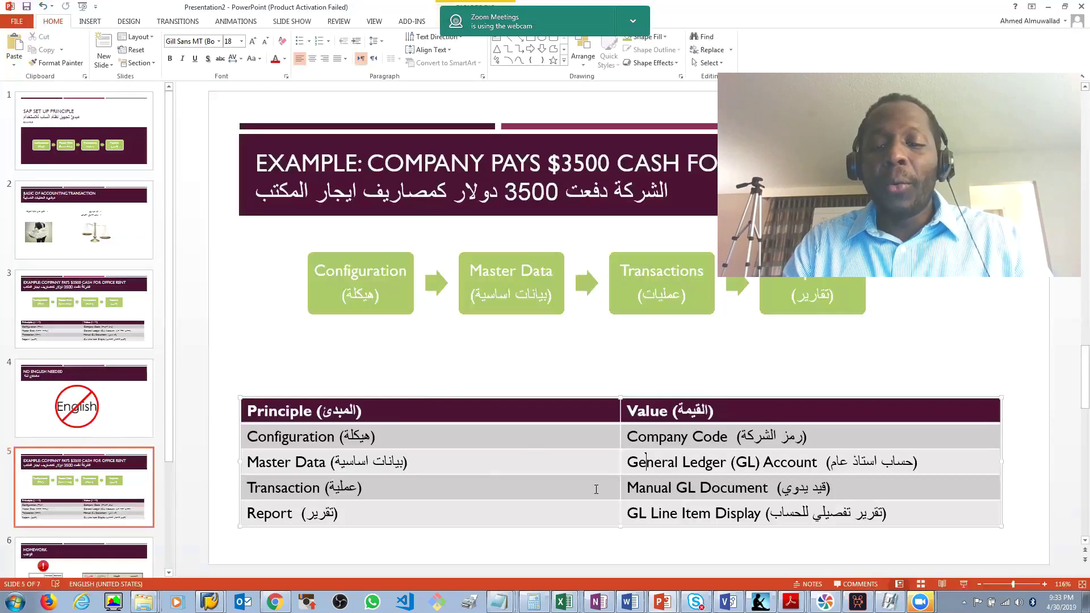
{"action": "left_click_drag", "start_coordinate": [636, 508], "coordinate": [748, 513]}
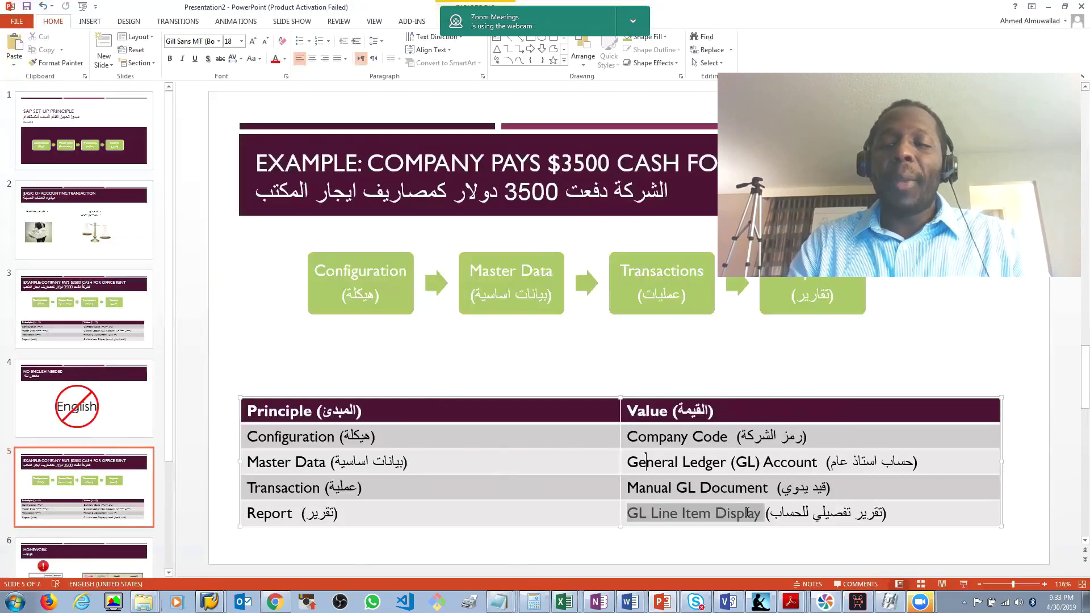
{"action": "key", "text": "alt+shift"}
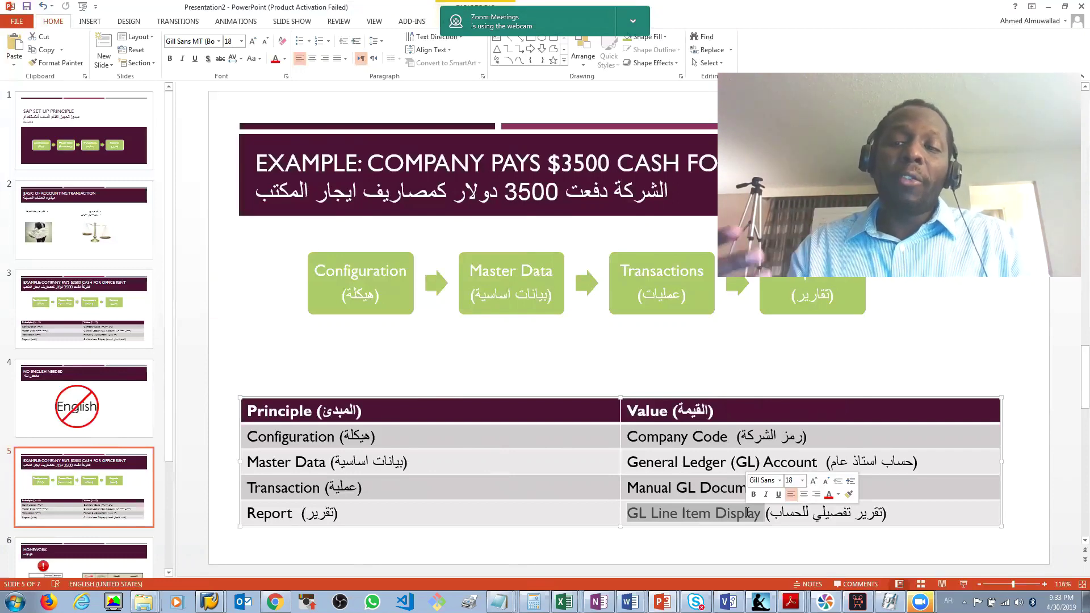
Return to SAP, open transaction FAGLL03 and run the line item report for account 4250 in company code AHM1.
{"action": "key", "text": "alt+Tab"}
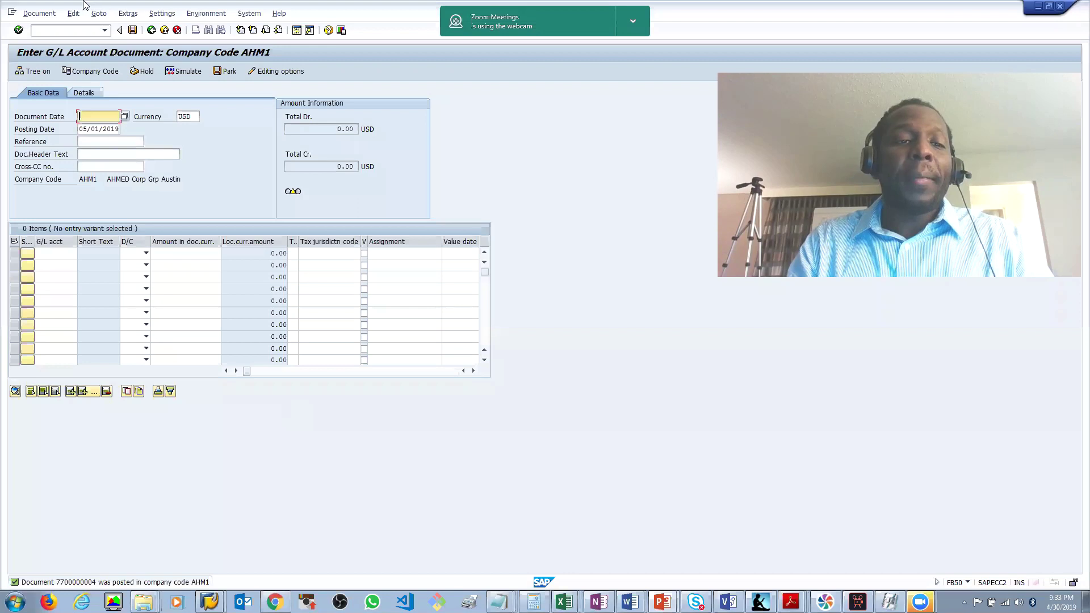
{"action": "left_click", "coordinate": [55, 29]}
{"action": "type", "text": "/nfagll03"}
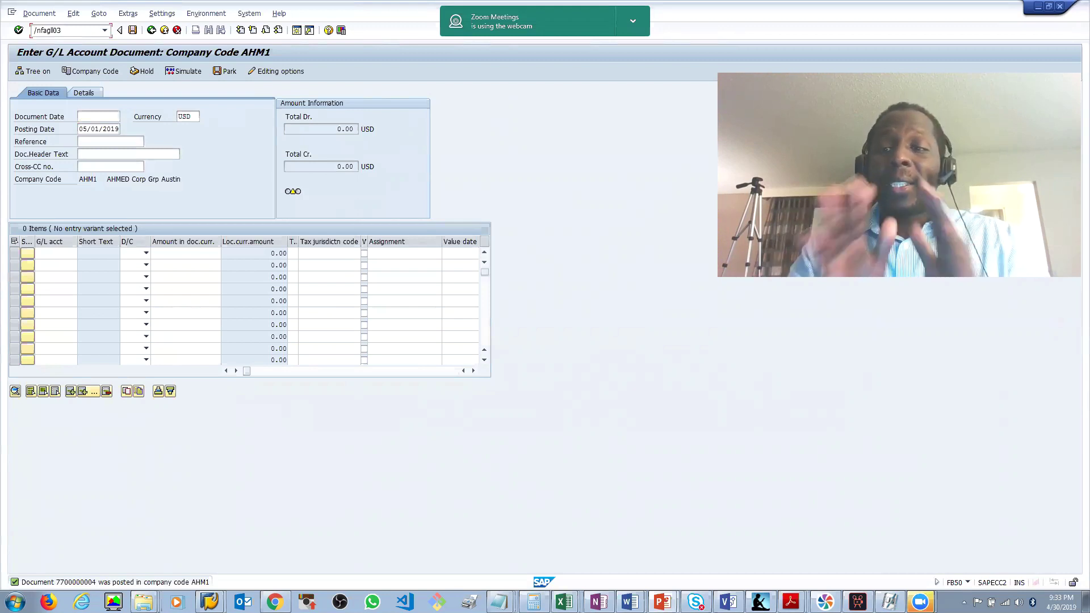
{"action": "key", "text": "Return"}
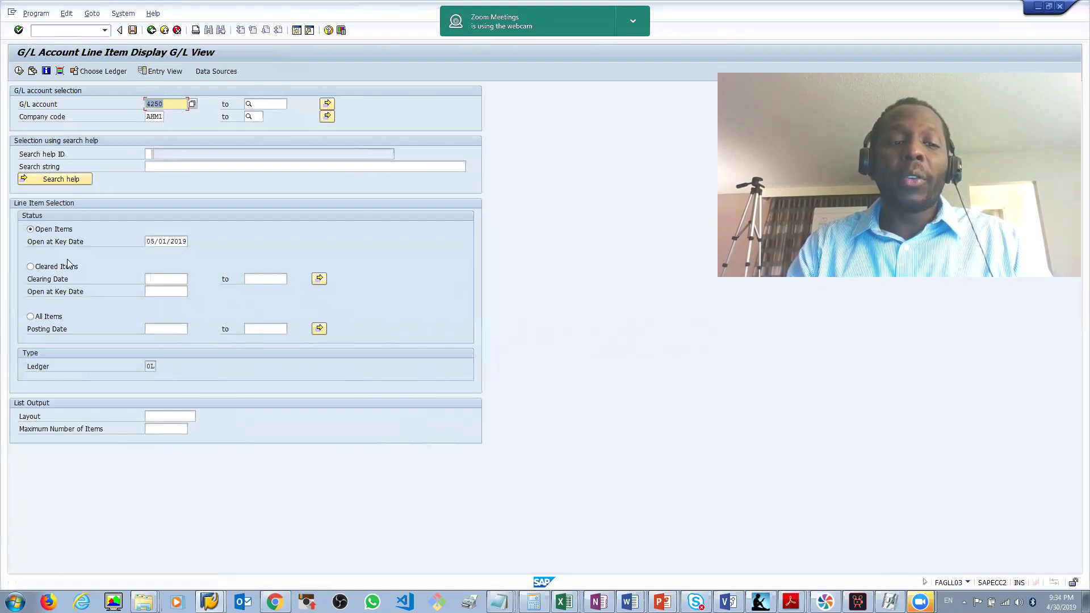
{"action": "left_click", "coordinate": [20, 70]}
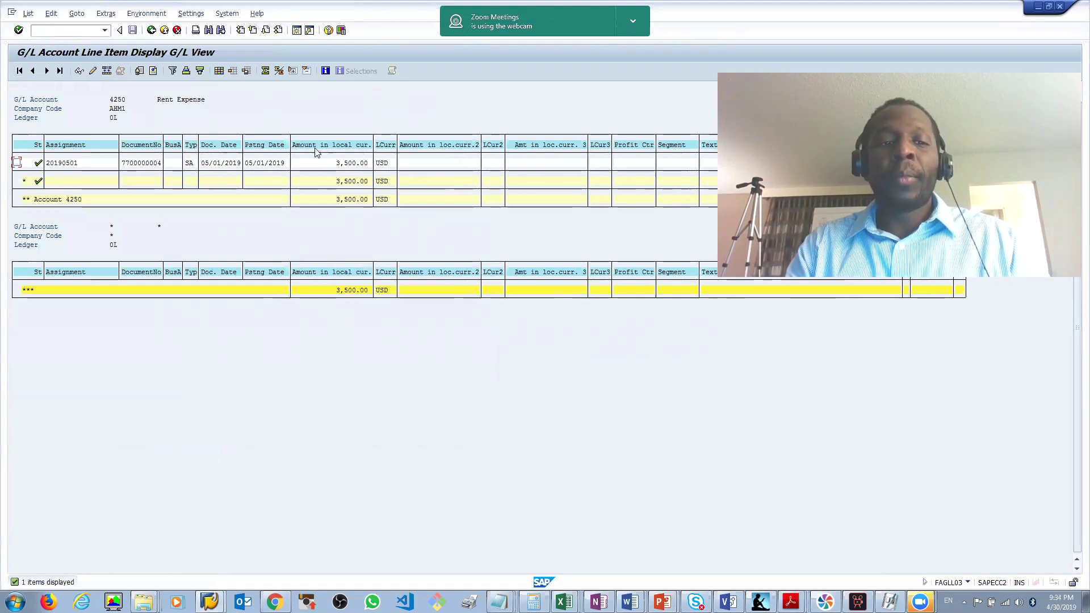
Leave the line item report for the SAP Easy Access screen and switch to the PowerPoint presentation.
{"action": "left_click", "coordinate": [50, 32]}
{"action": "type", "text": "/n"}
{"action": "key", "text": "Return"}
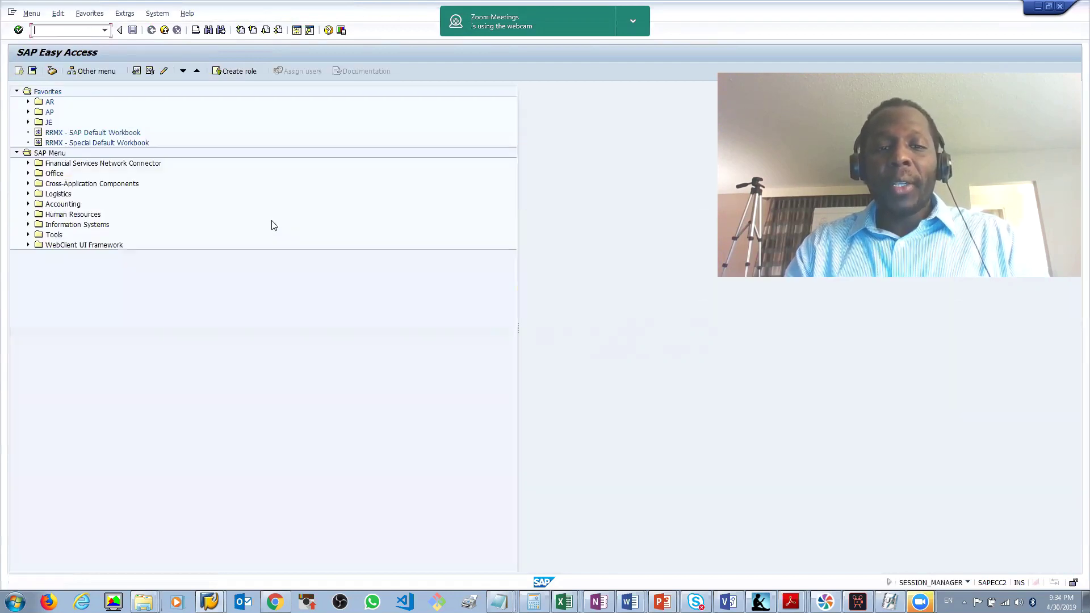
{"action": "key", "text": "alt+Tab"}
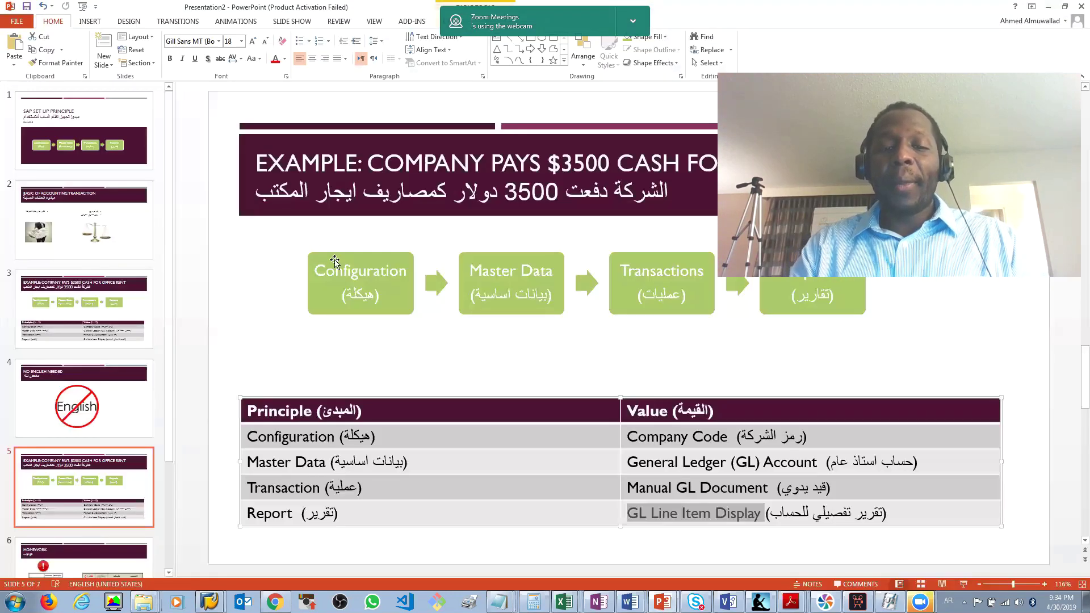